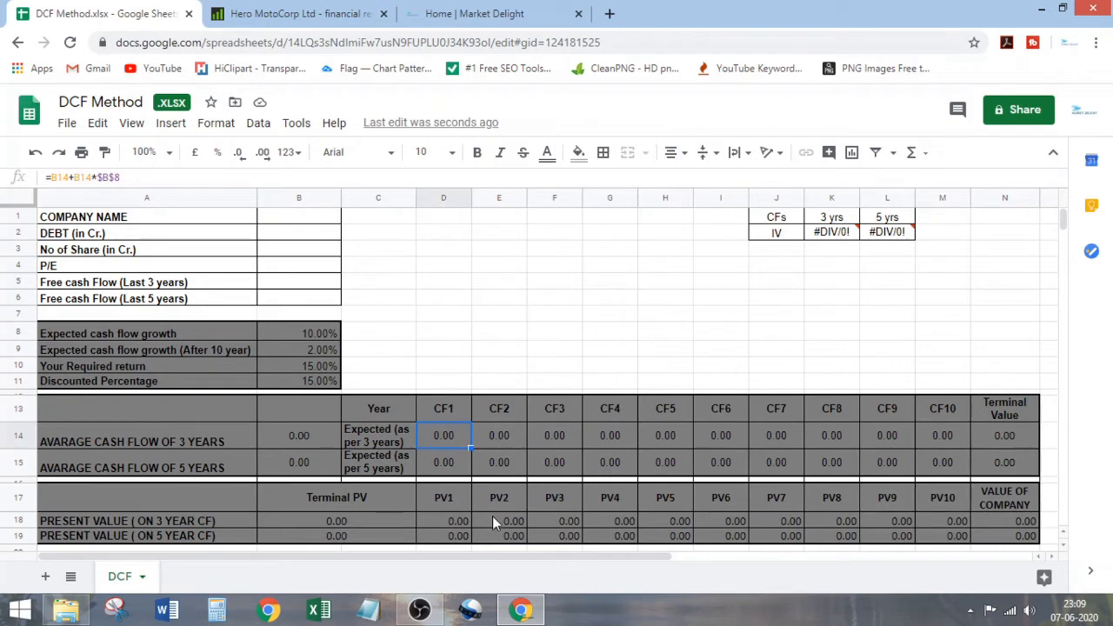
Examine the DCF sheet's company input cells, growth and return assumptions, and cash flow and present value tables.
click(492, 516)
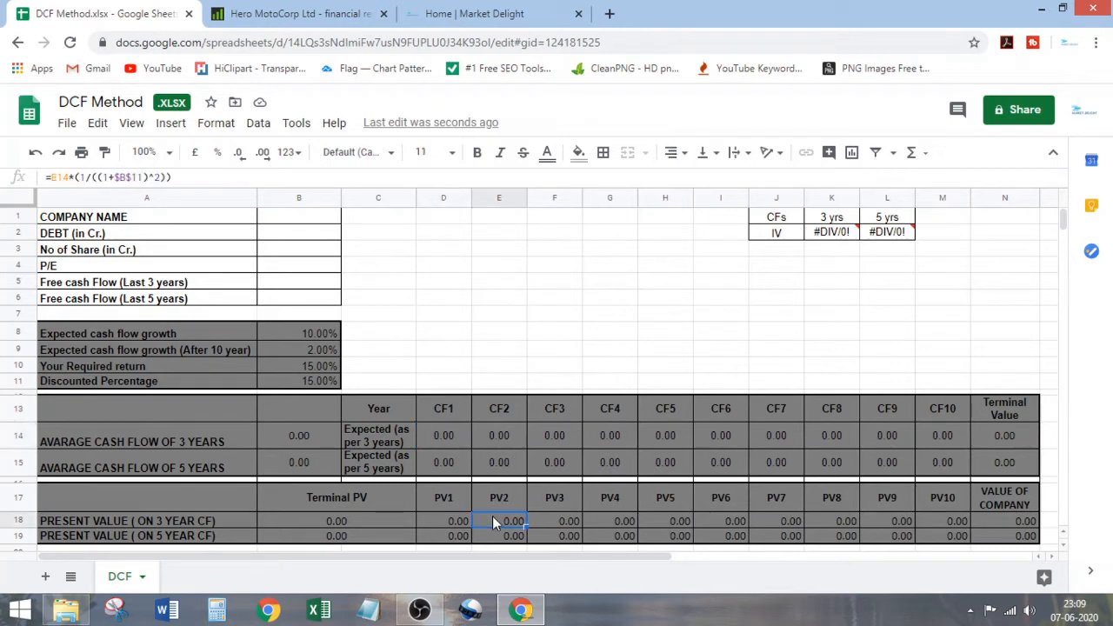
click(451, 302)
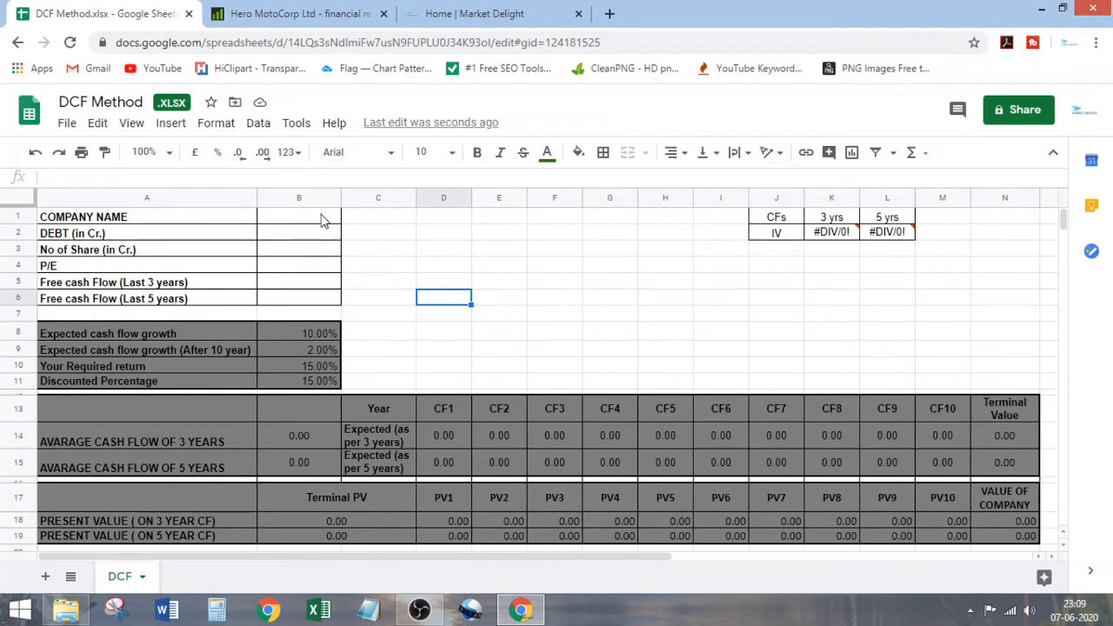
drag(320, 220, 322, 300)
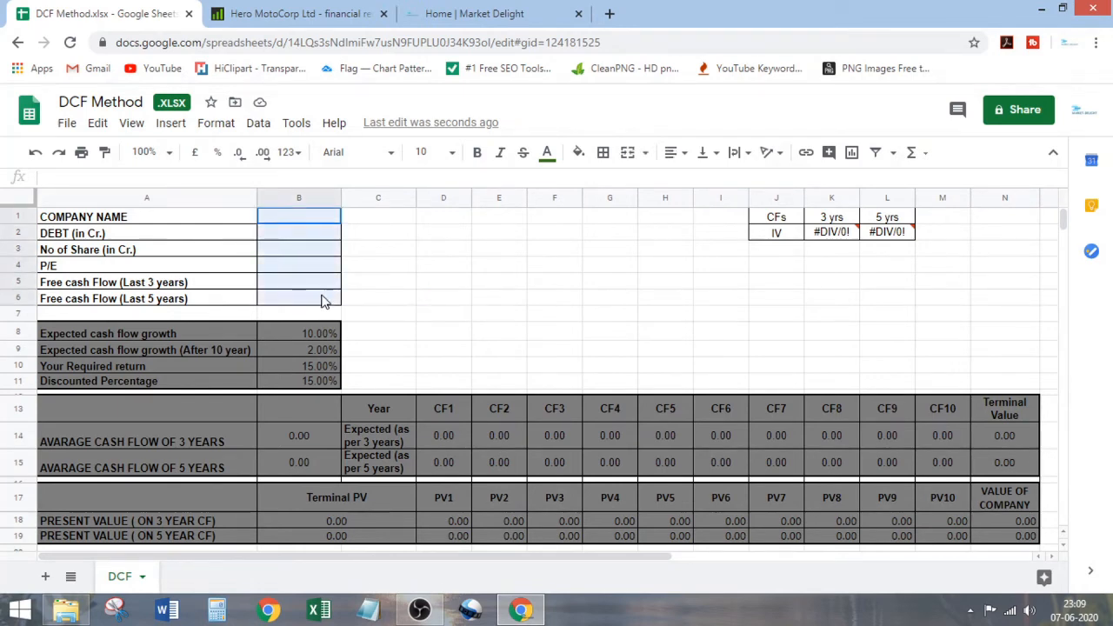
click(282, 13)
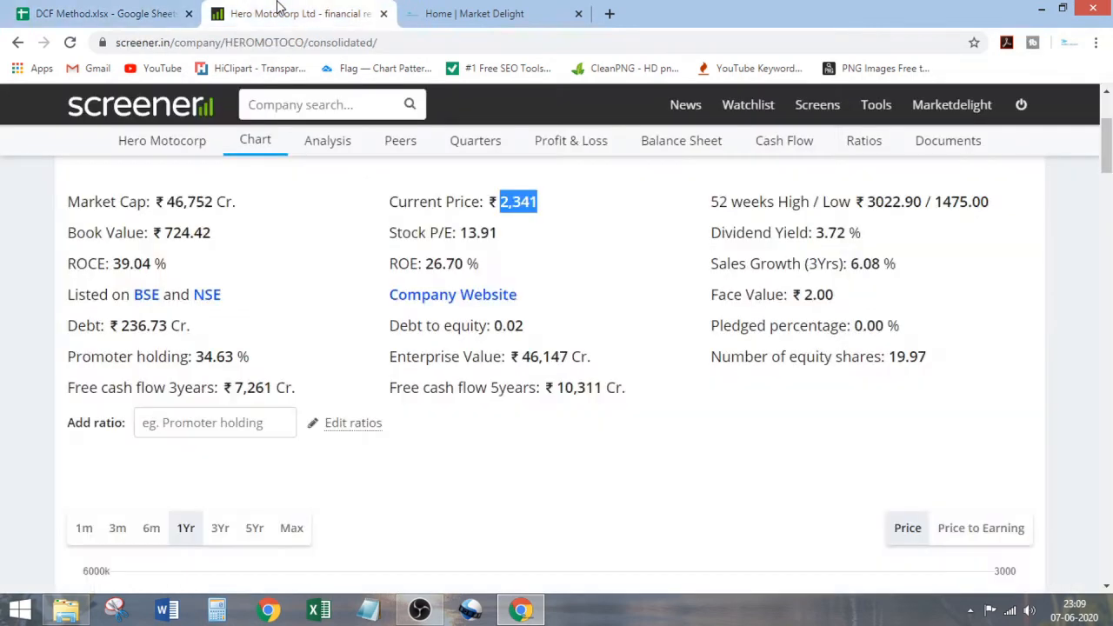
click(126, 13)
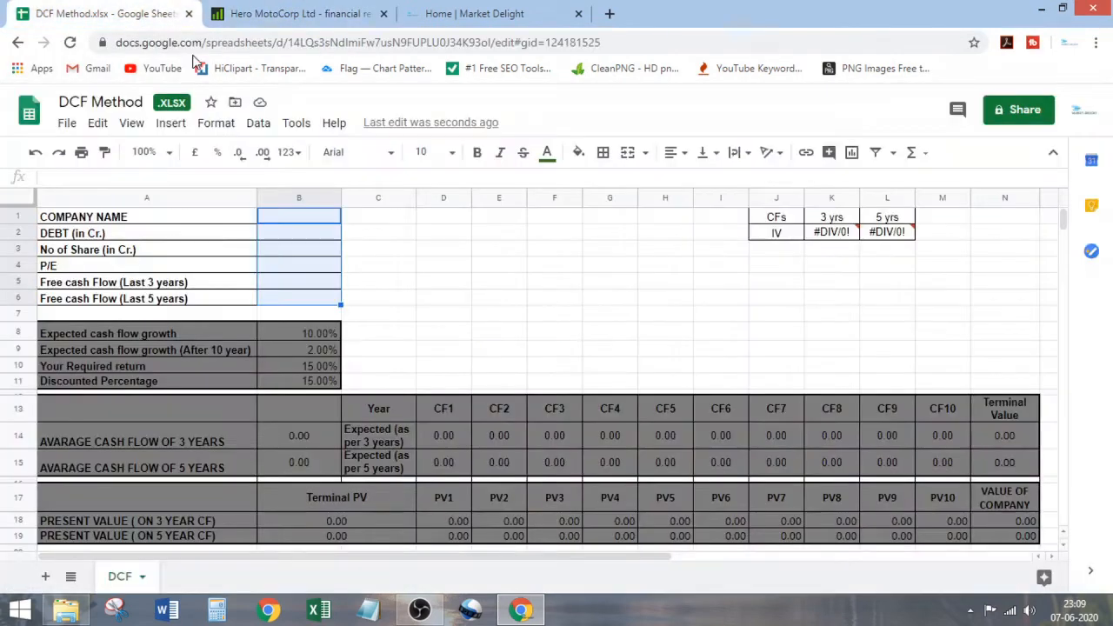
click(312, 335)
drag(311, 337, 311, 385)
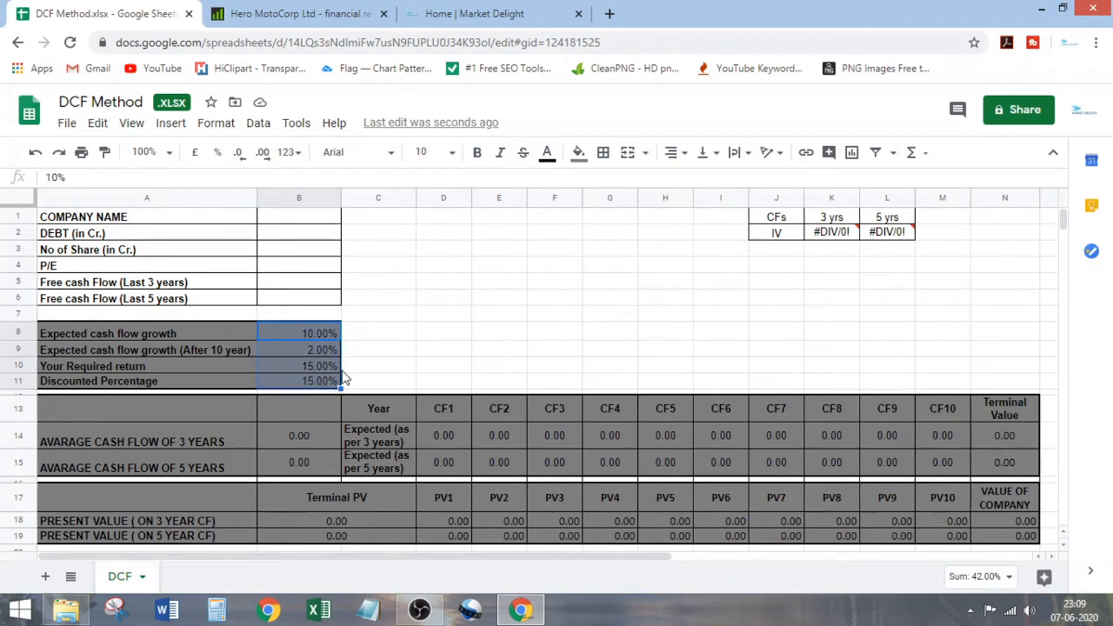
click(388, 355)
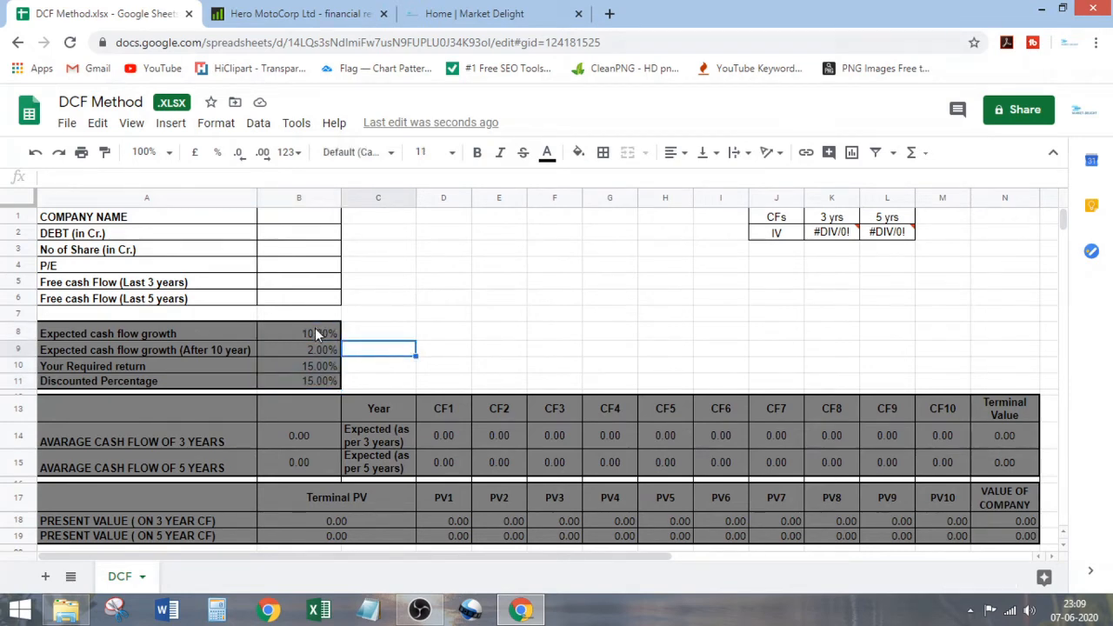
drag(318, 334, 319, 386)
click(410, 339)
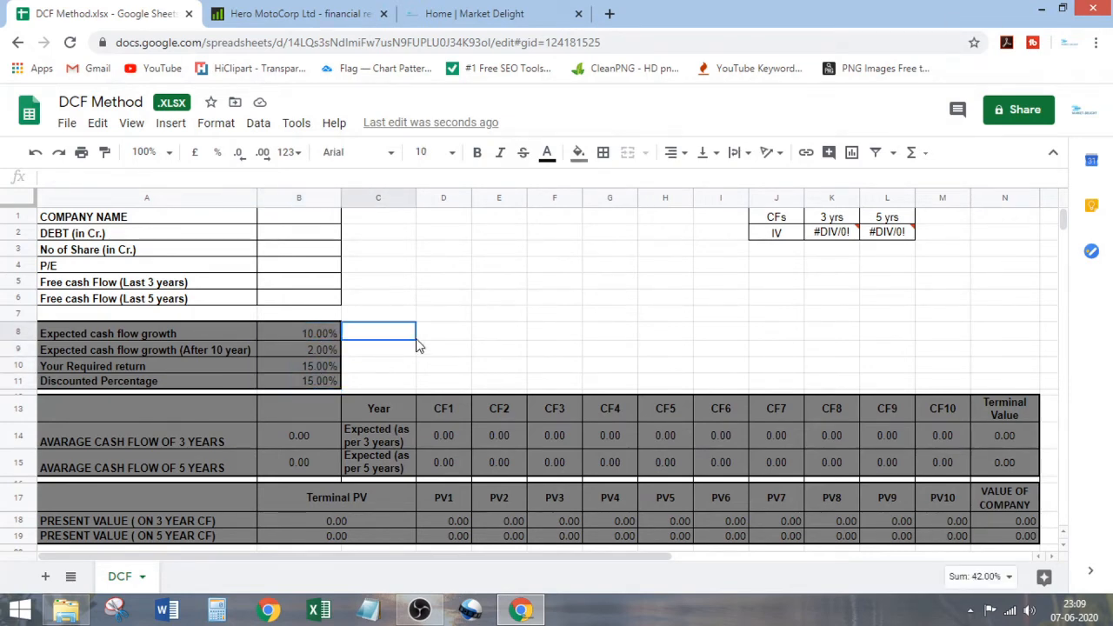
click(100, 413)
drag(534, 534, 1014, 442)
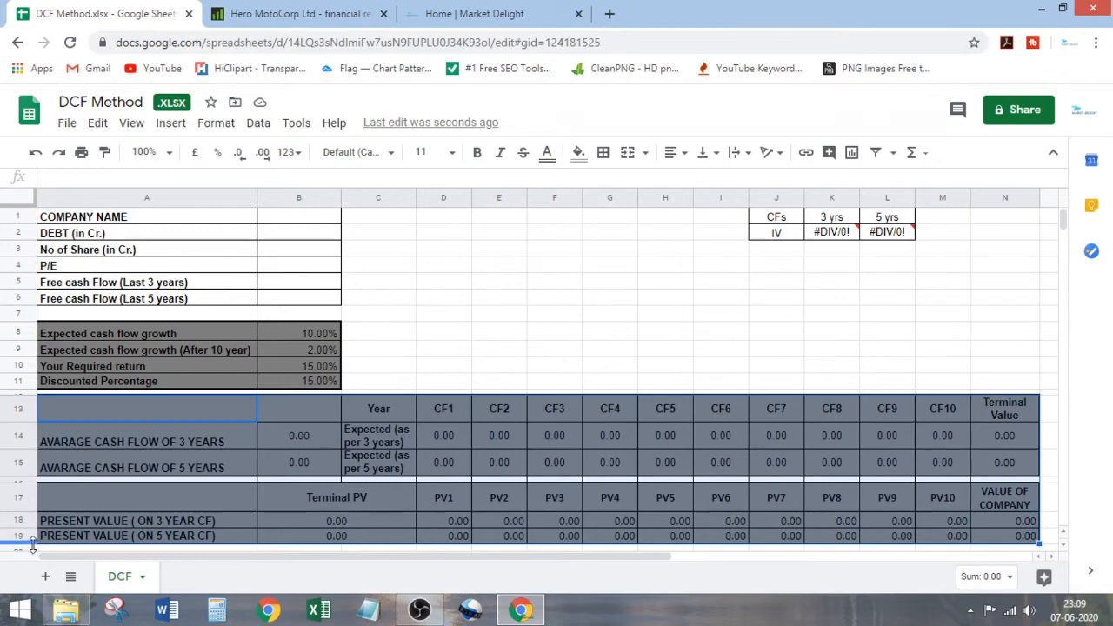
click(944, 288)
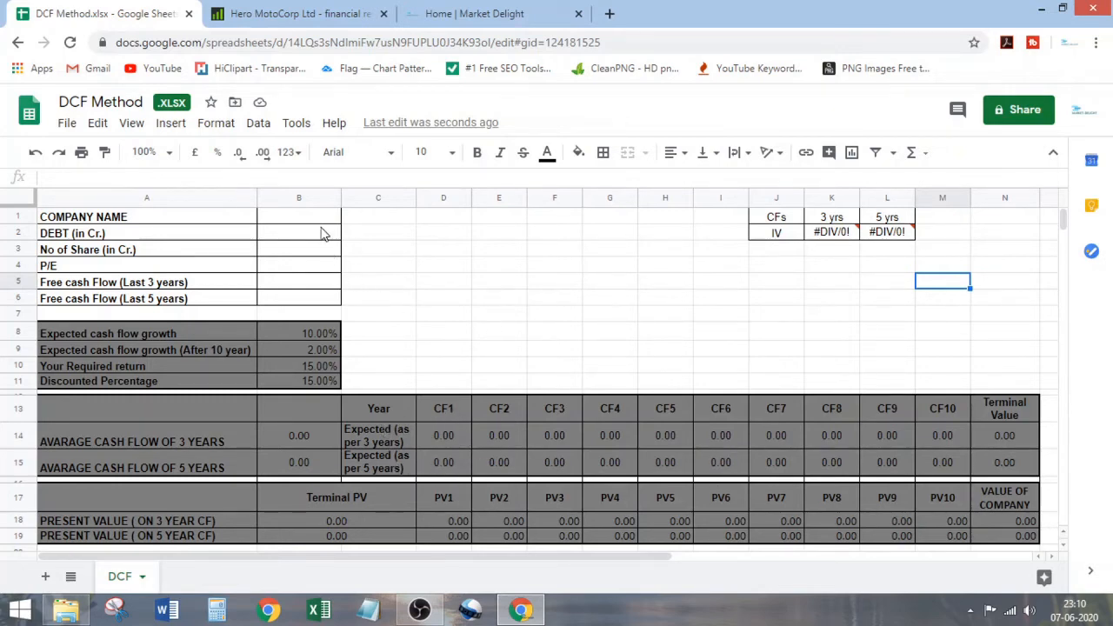
drag(309, 219, 306, 302)
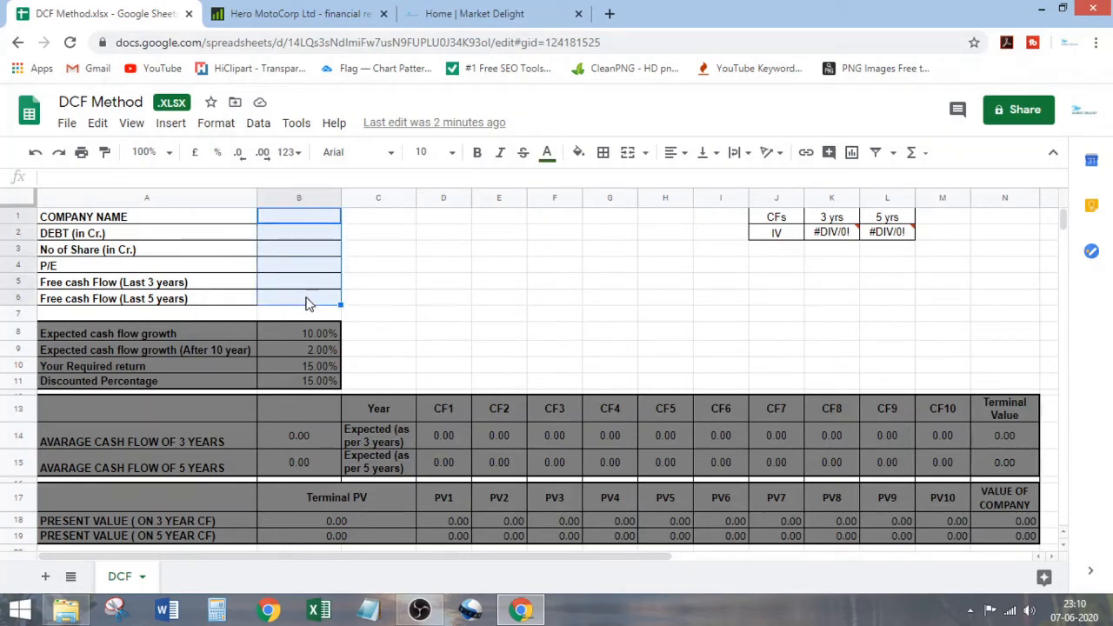
click(440, 284)
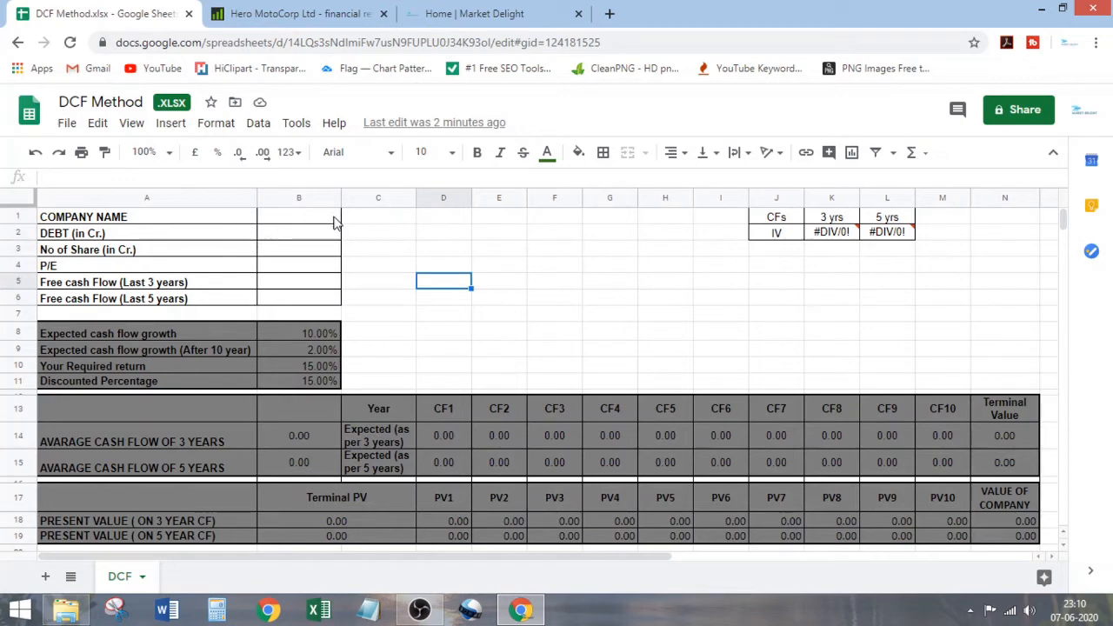
Switch to the Screener page for Hero MotoCorp and review the company overview and its key ratios.
click(282, 12)
click(322, 205)
scroll(313, 247, up, 3)
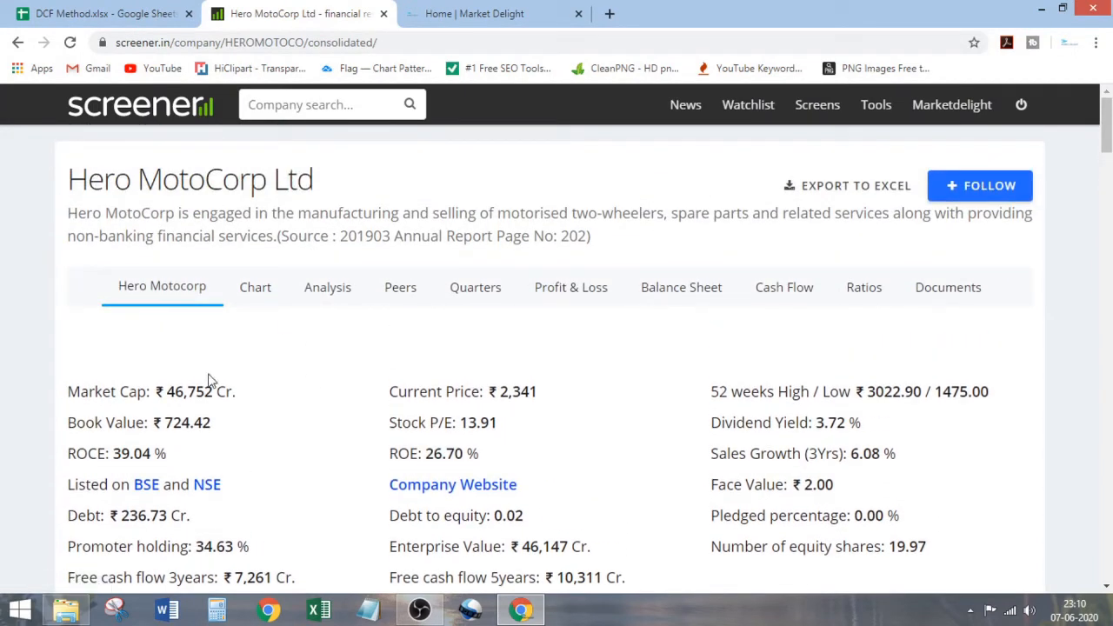
scroll(981, 548, down, 2)
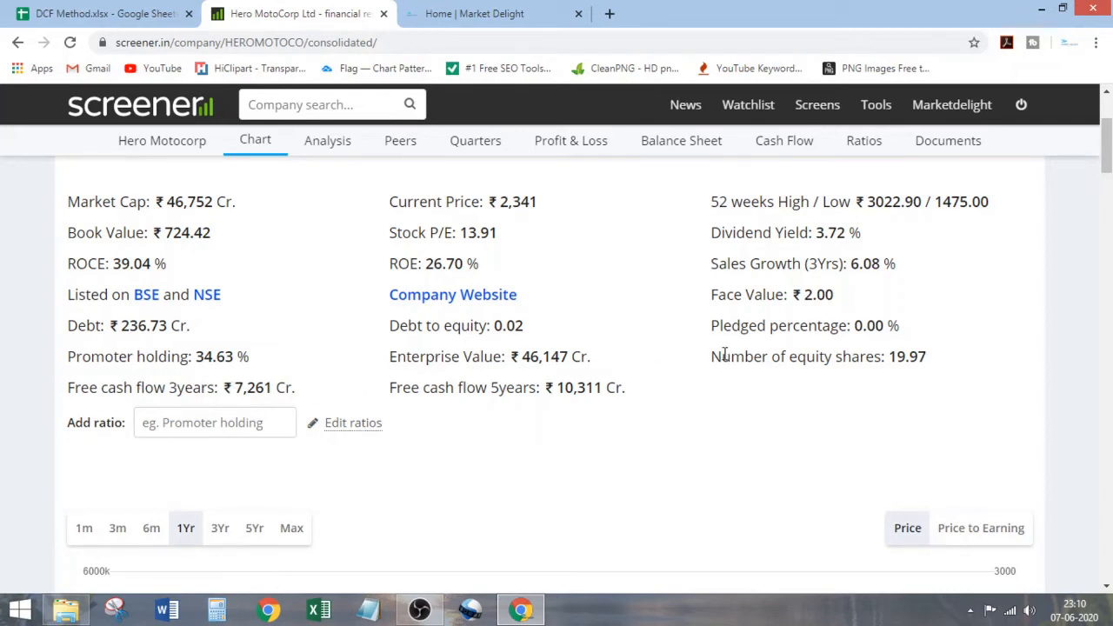
mouse_move(946, 144)
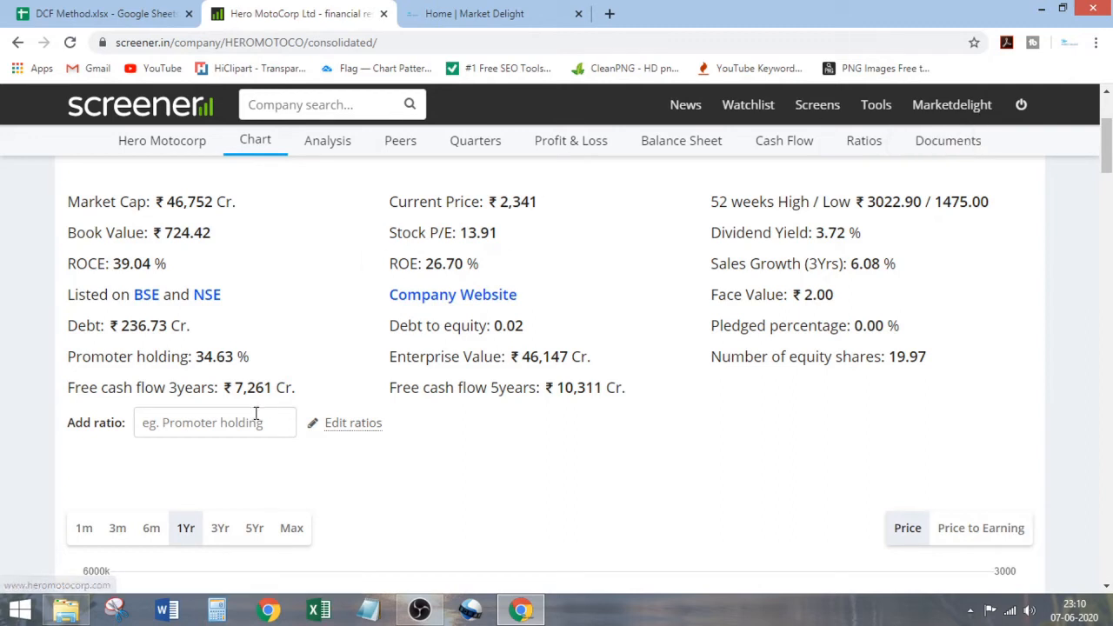
Search the ratios available to add on Screener for "FREE" and clear the search text.
click(223, 423)
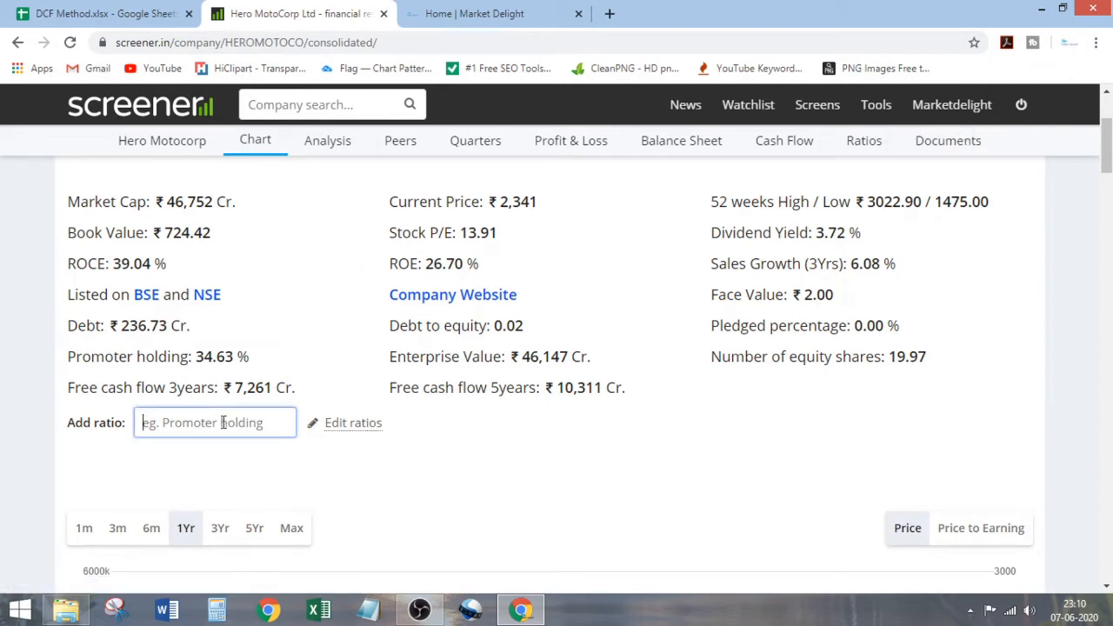
text(FREE)
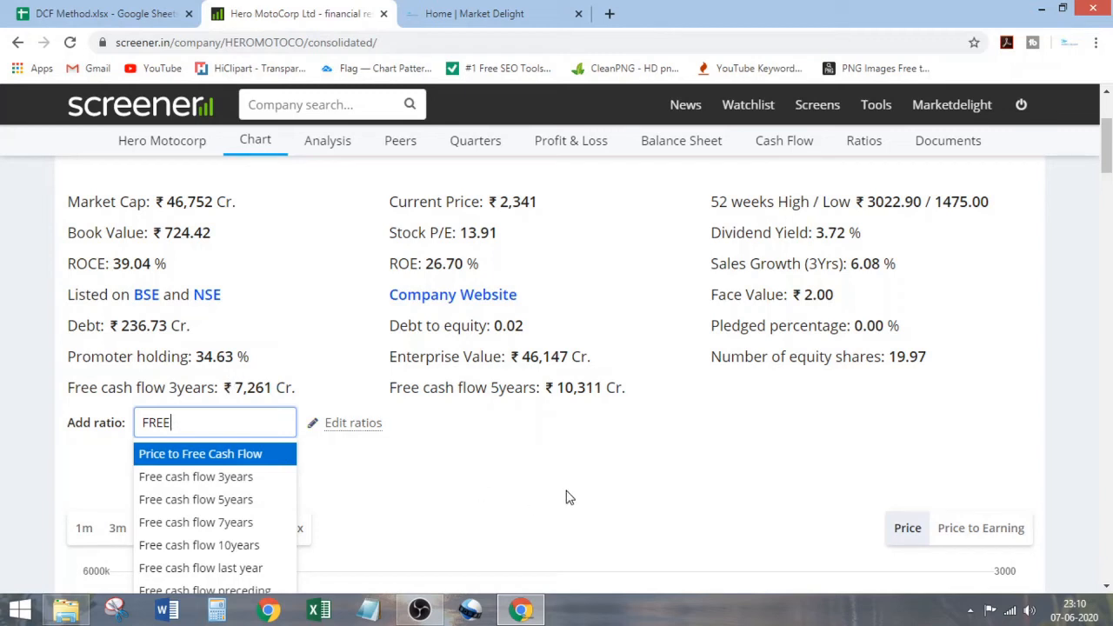
drag(176, 424, 142, 422)
key(BackSpace)
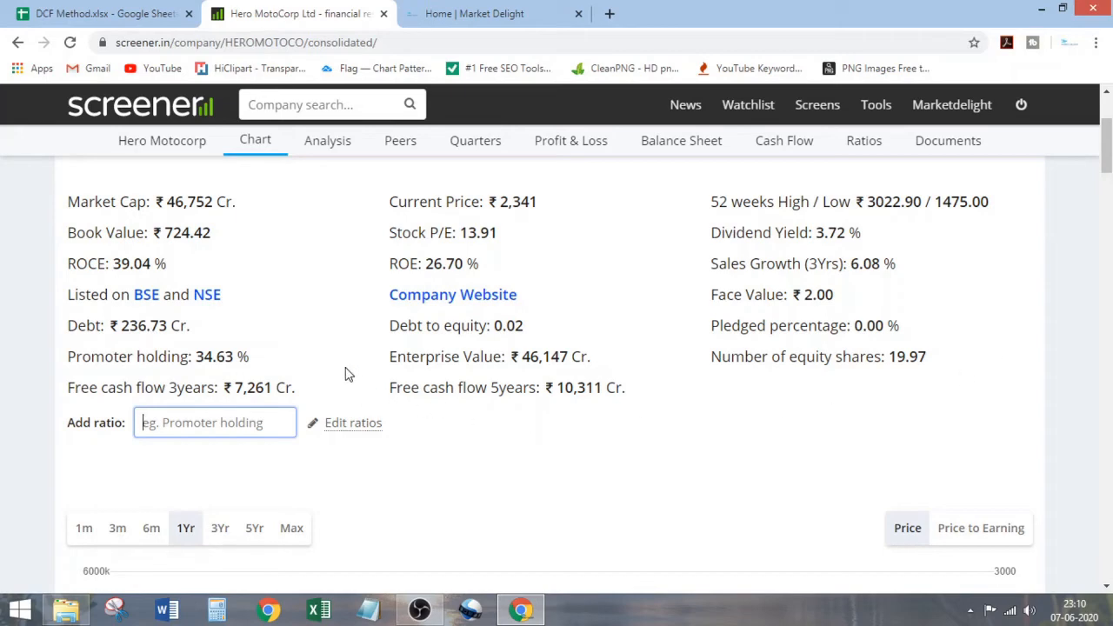
Return to the DCF Method spreadsheet and enter HERO MOTO as the company name in B1.
click(105, 13)
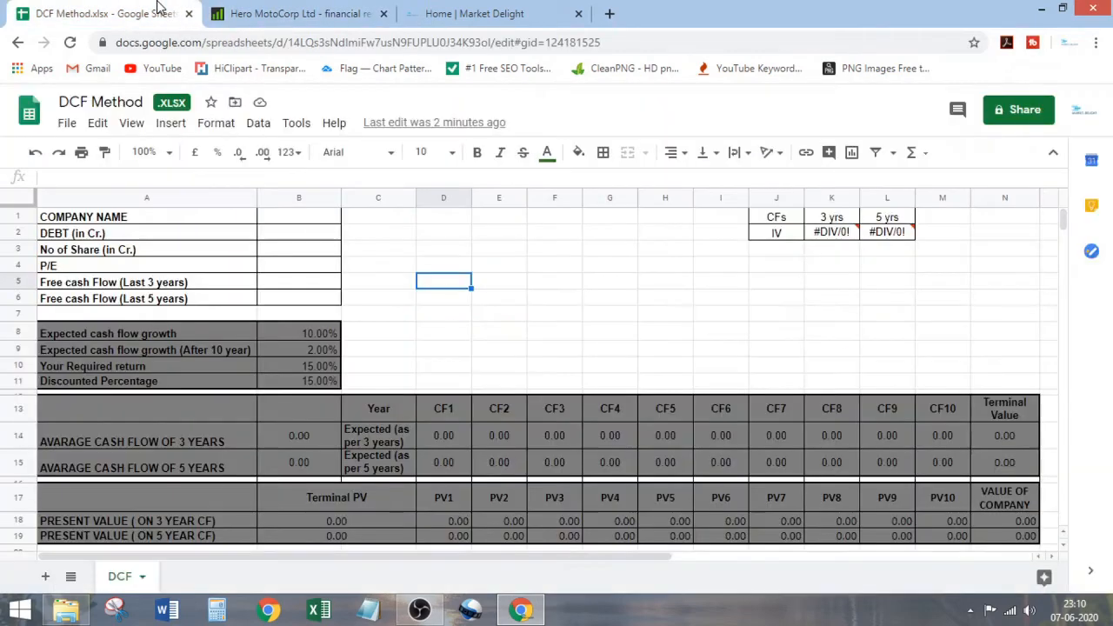
click(294, 223)
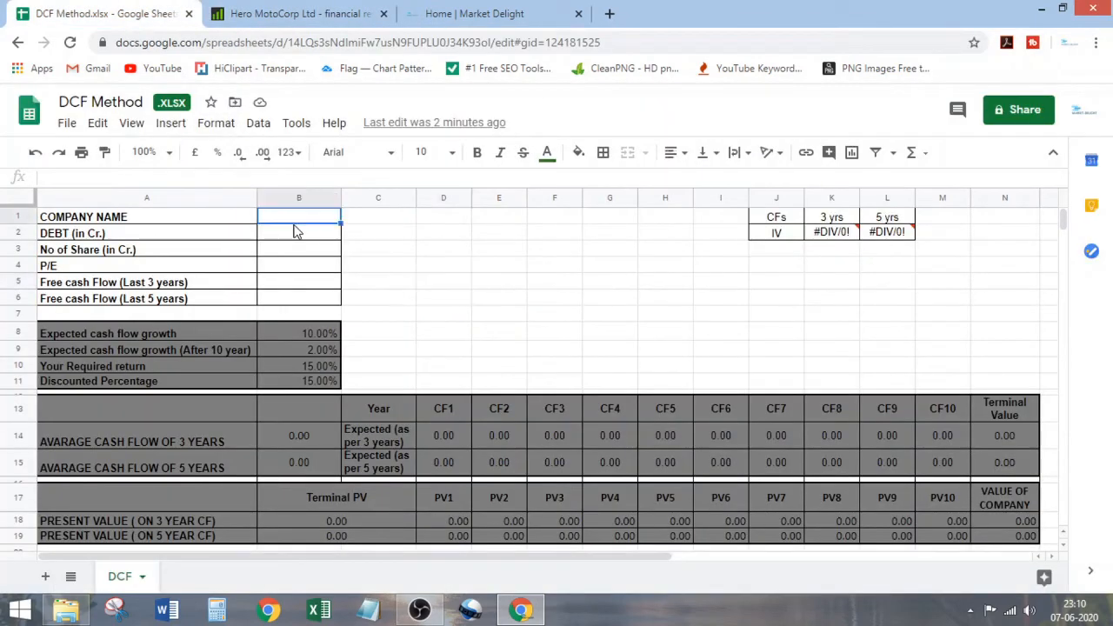
text(HER)
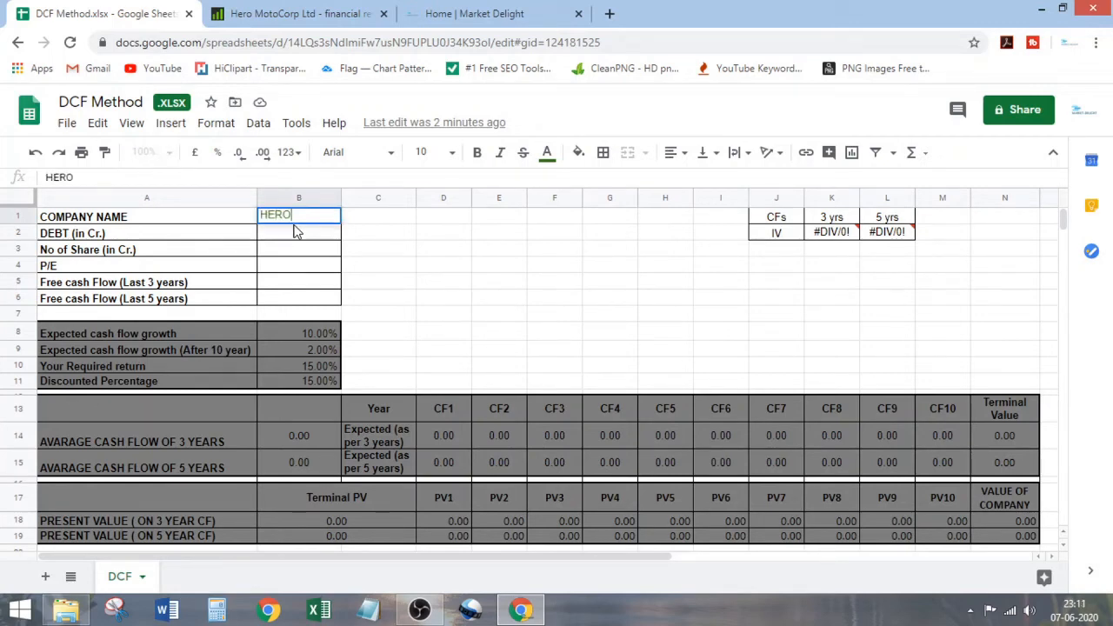
text(O MOTO)
key(Return)
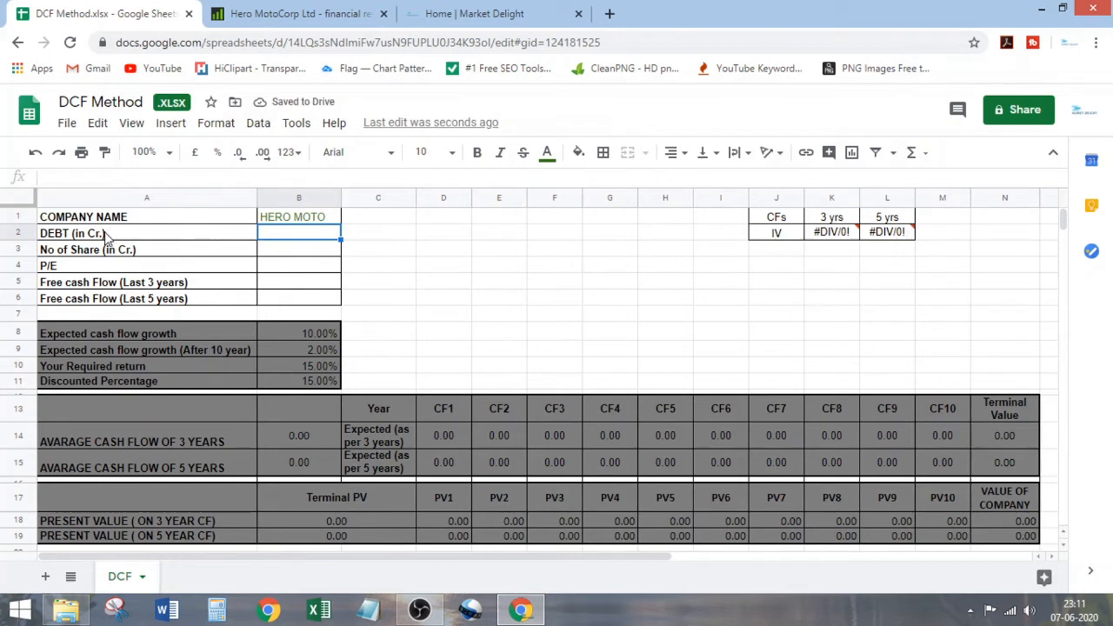
Look up Hero MotoCorp's debt on Screener and enter 236.73 as DEBT (in Cr.) in B2 of the DCF sheet.
click(302, 15)
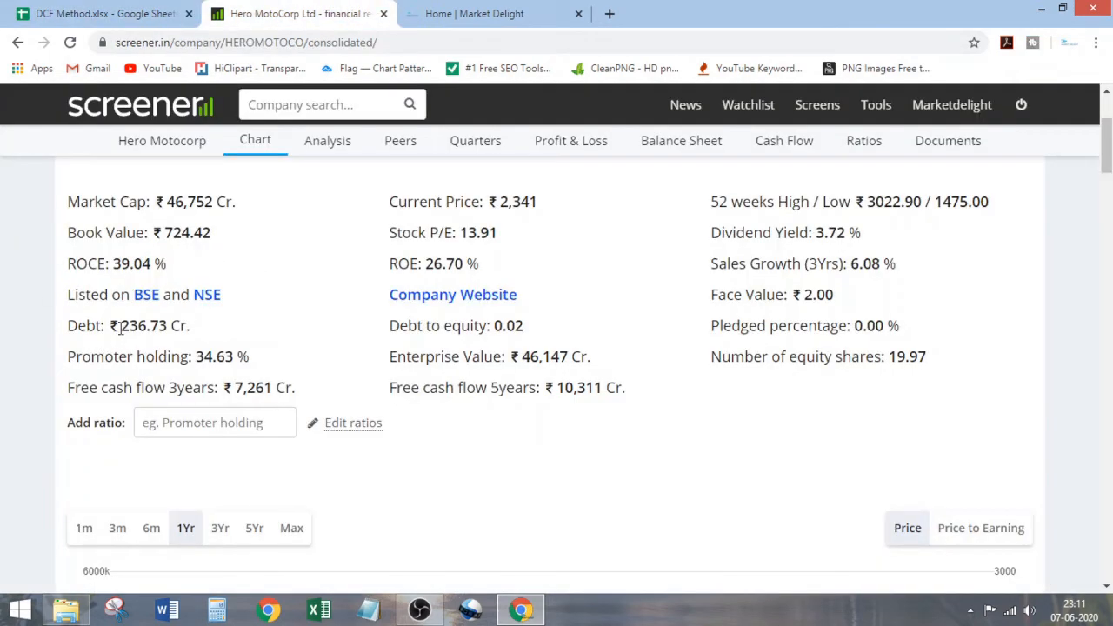
click(100, 13)
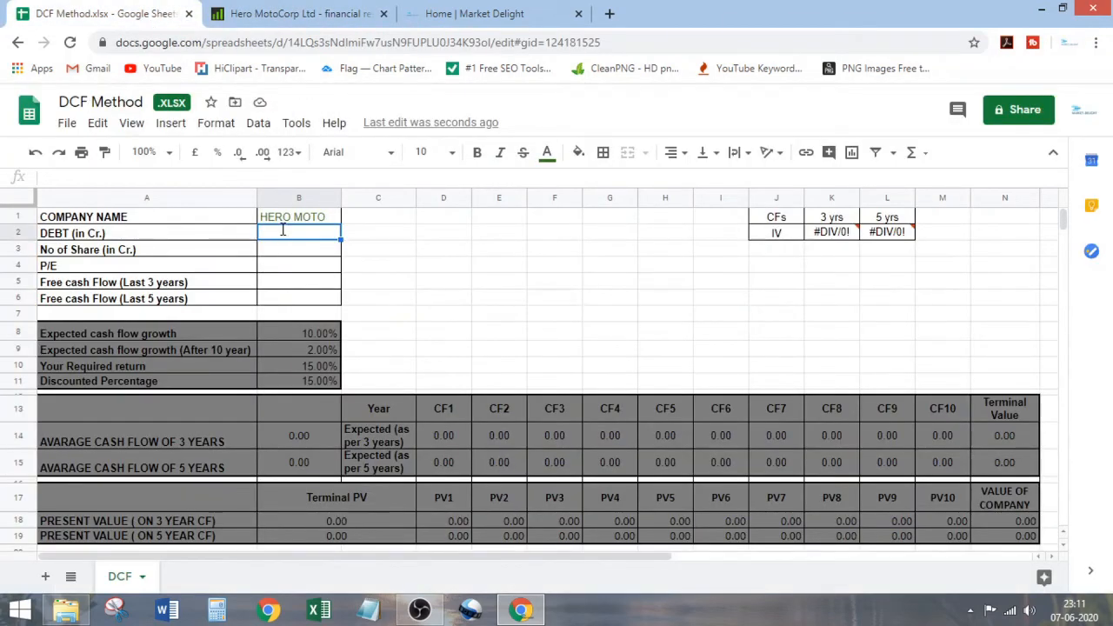
text(236.)
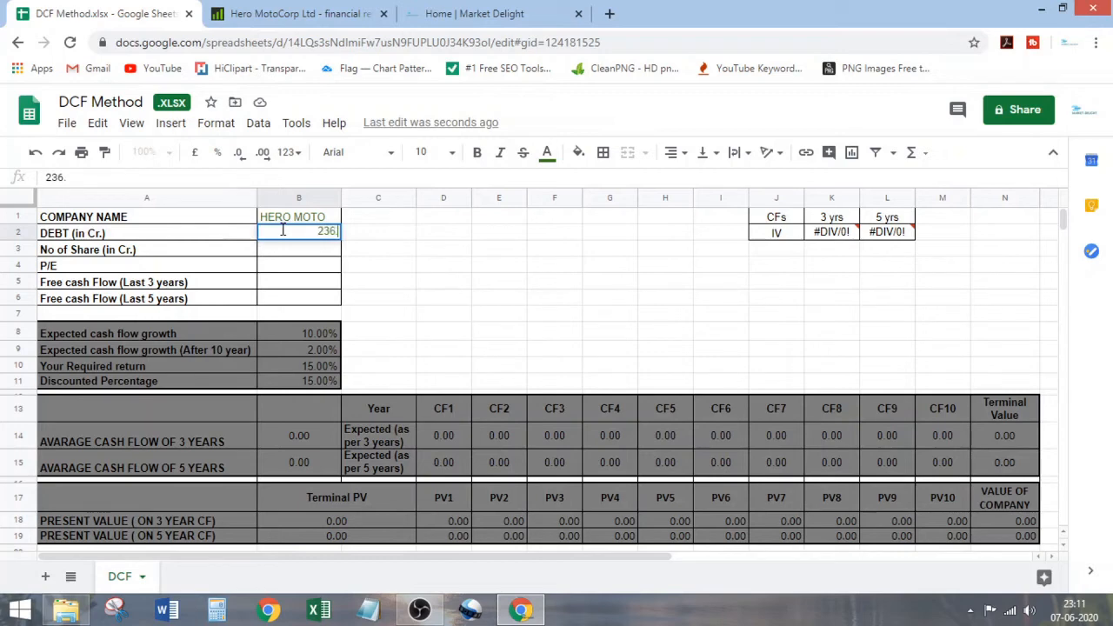
text(73)
key(Return)
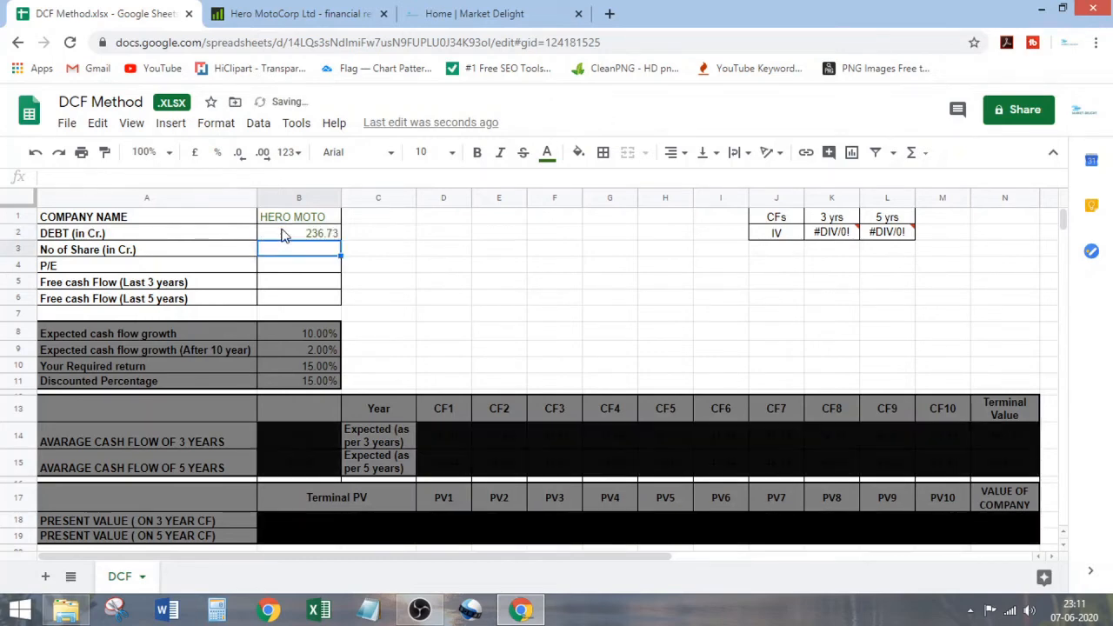
Check the number of equity shares on Screener and enter 19.97 as No of Share (in Cr.) in B3 of the DCF sheet.
click(246, 12)
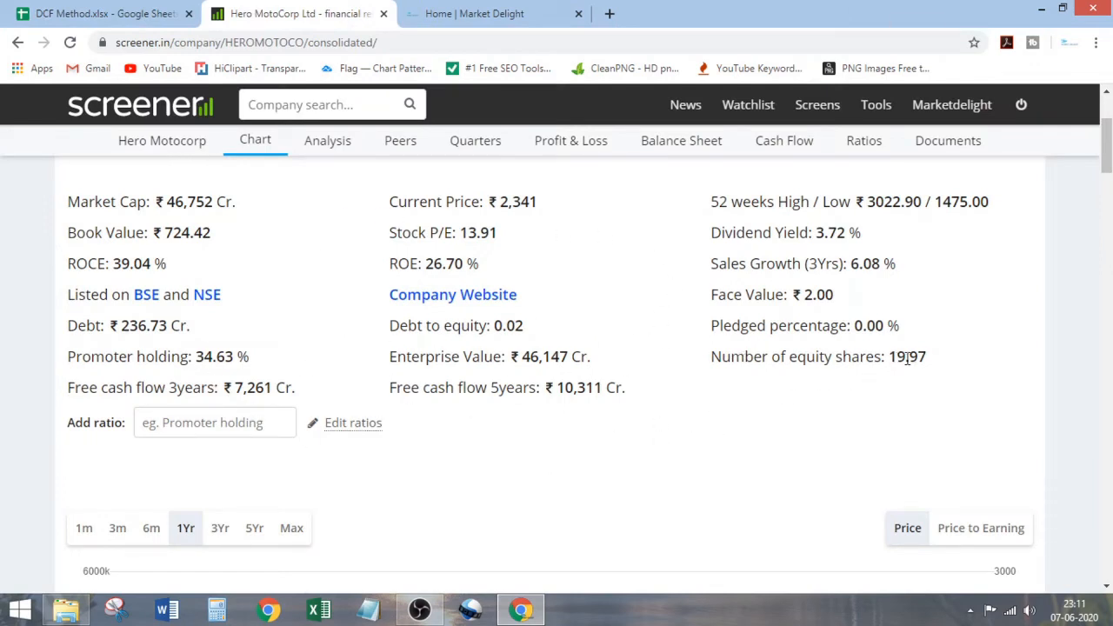
click(148, 11)
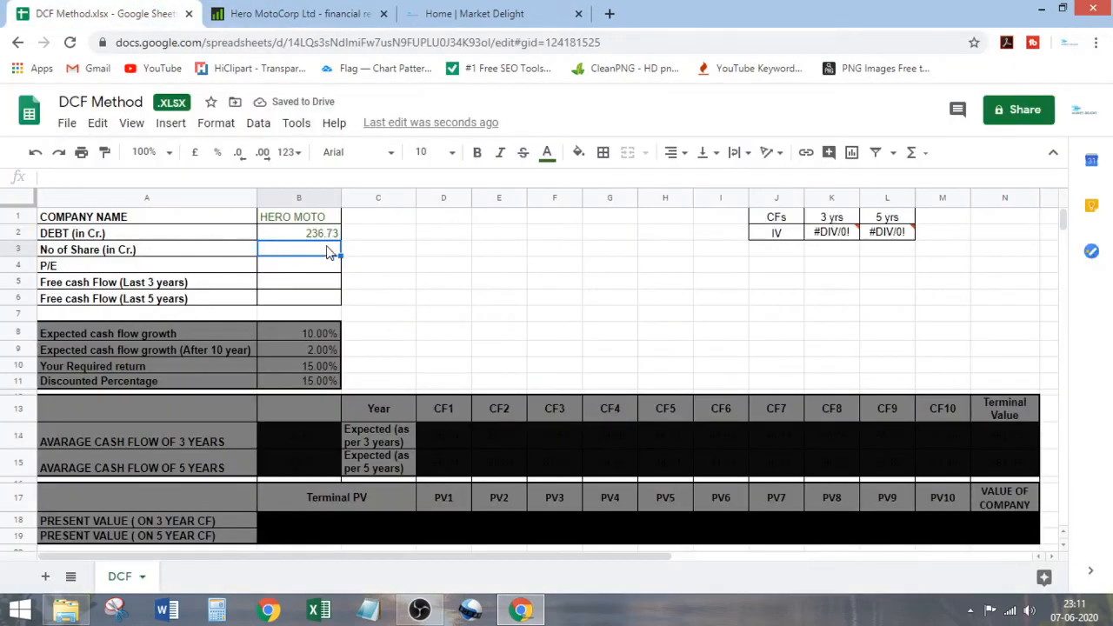
text(1)
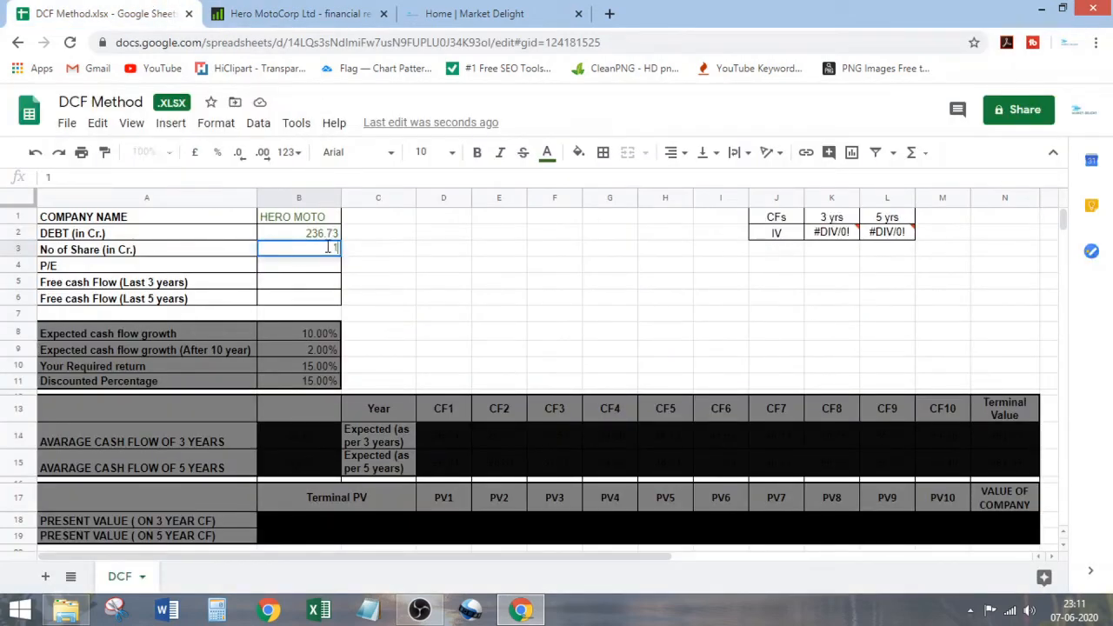
text(9.97)
key(Return)
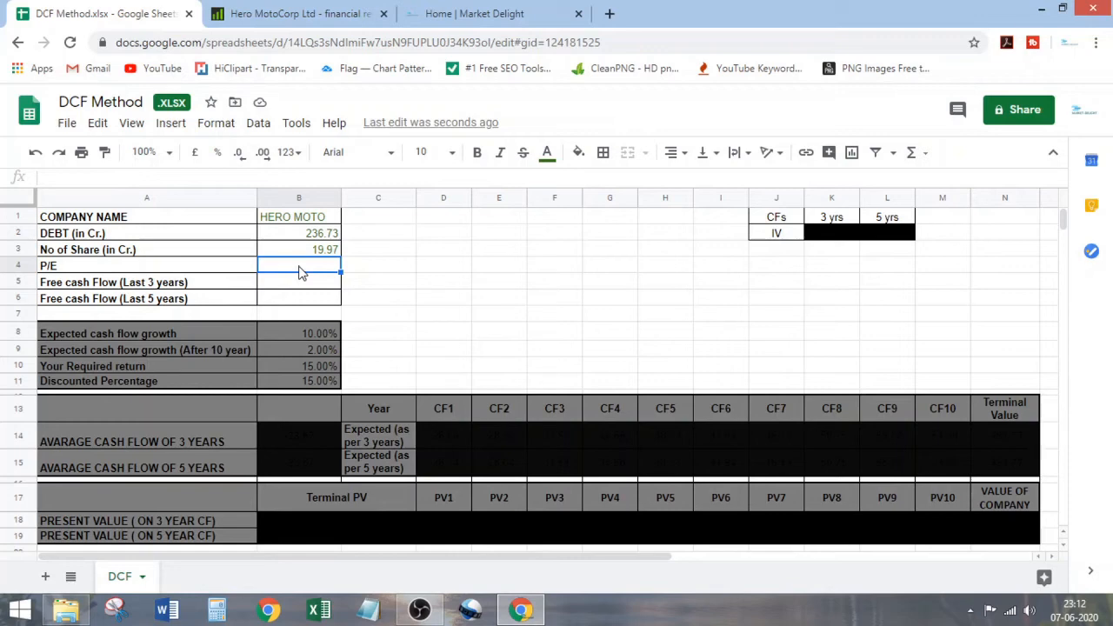
Check the stock P/E on Screener and enter 13.91 as the P/E in B4 of the DCF sheet.
click(298, 13)
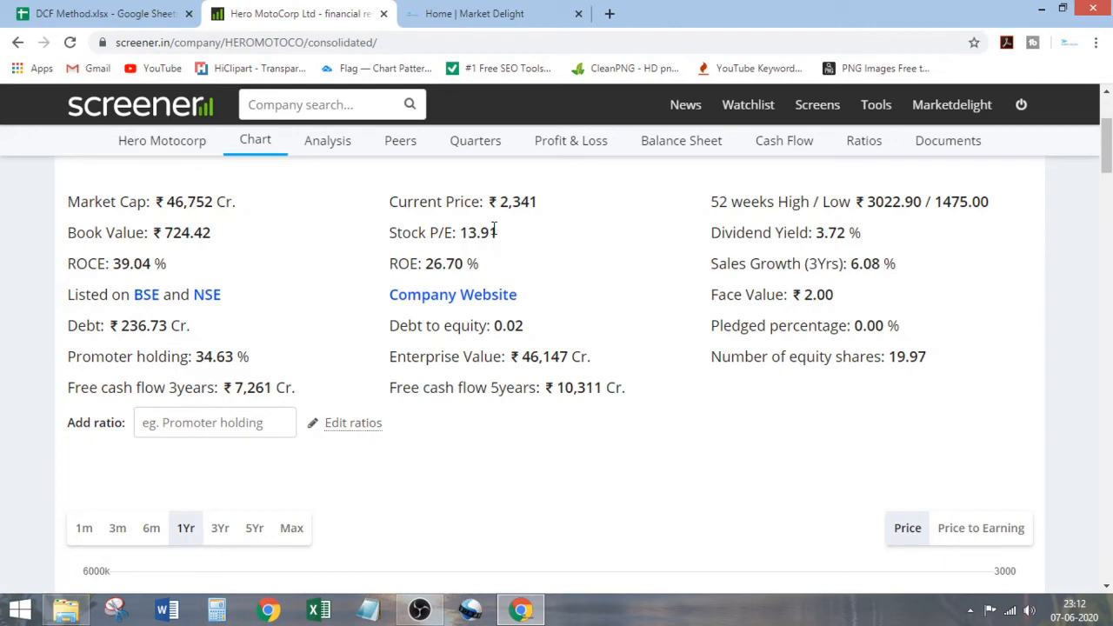
click(178, 14)
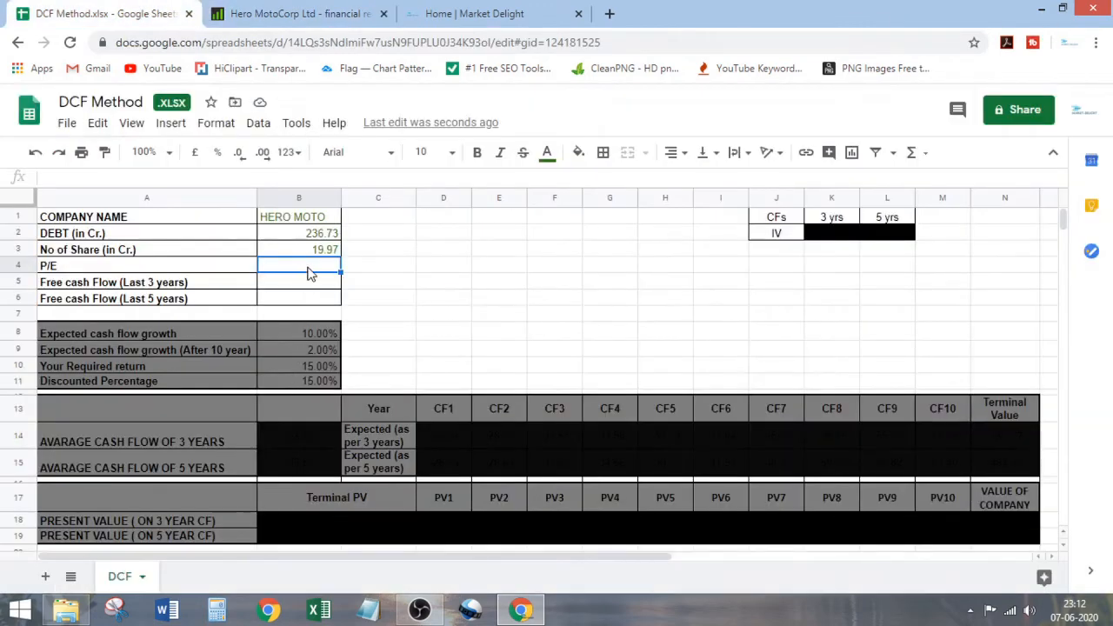
text(13.91)
key(Return)
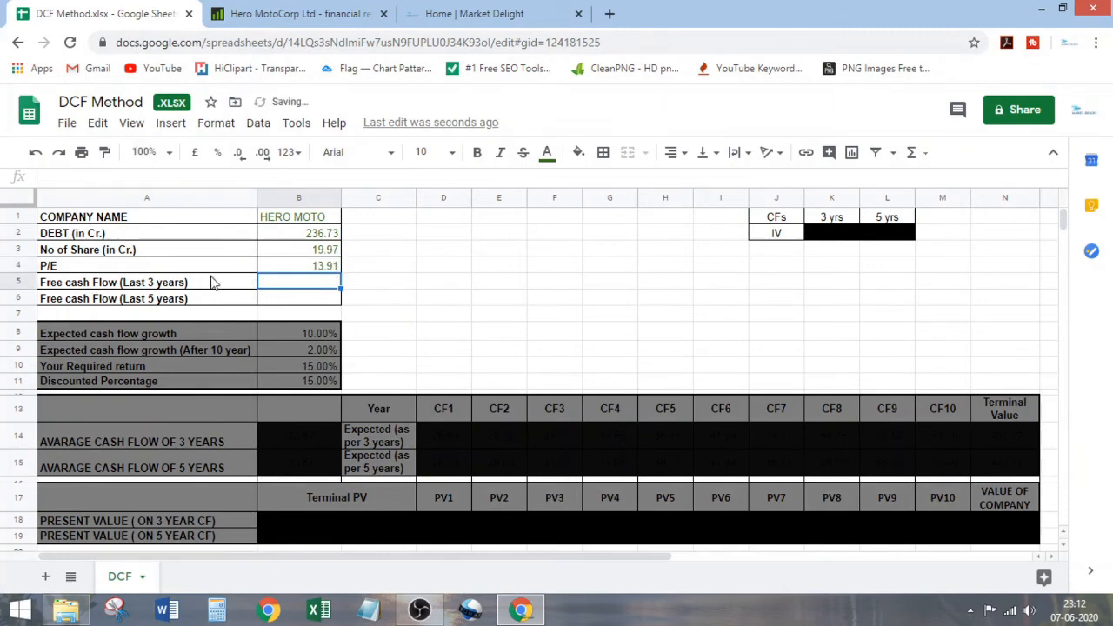
Look up Hero MotoCorp's 3-year free cash flow on Screener and enter 7261 as Free cash Flow (Last 3 years) in B5 of the DCF sheet.
click(273, 13)
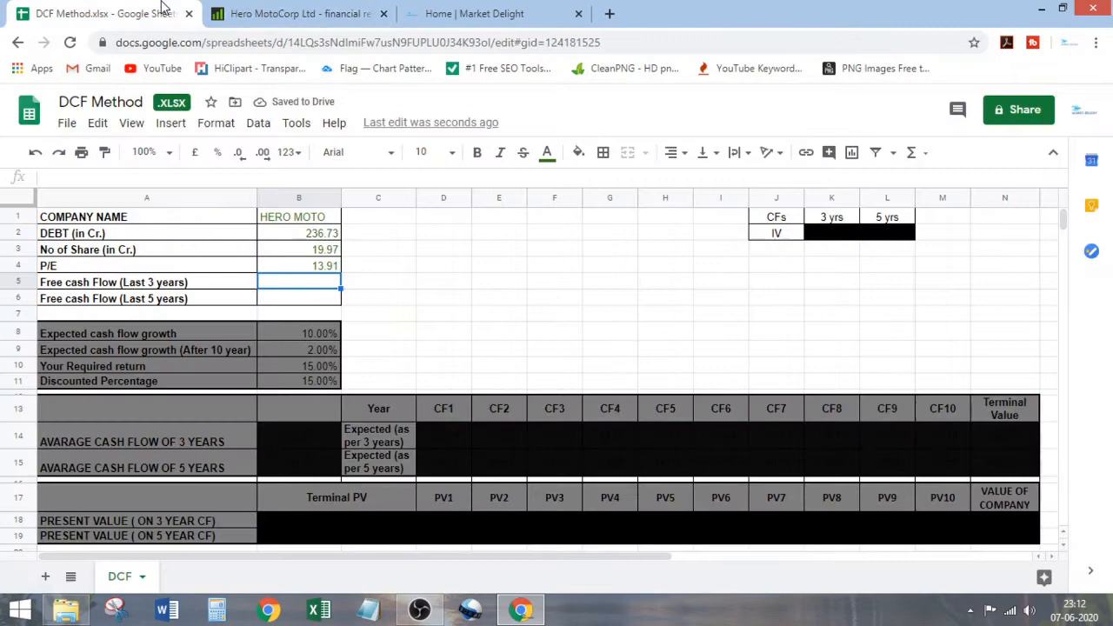
click(165, 13)
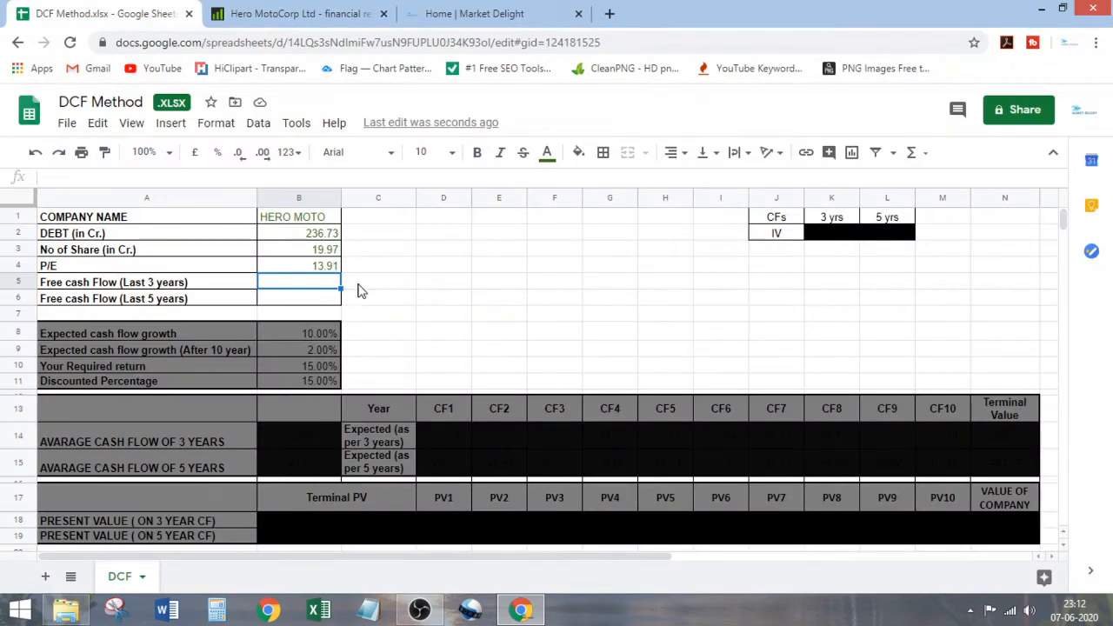
text(7)
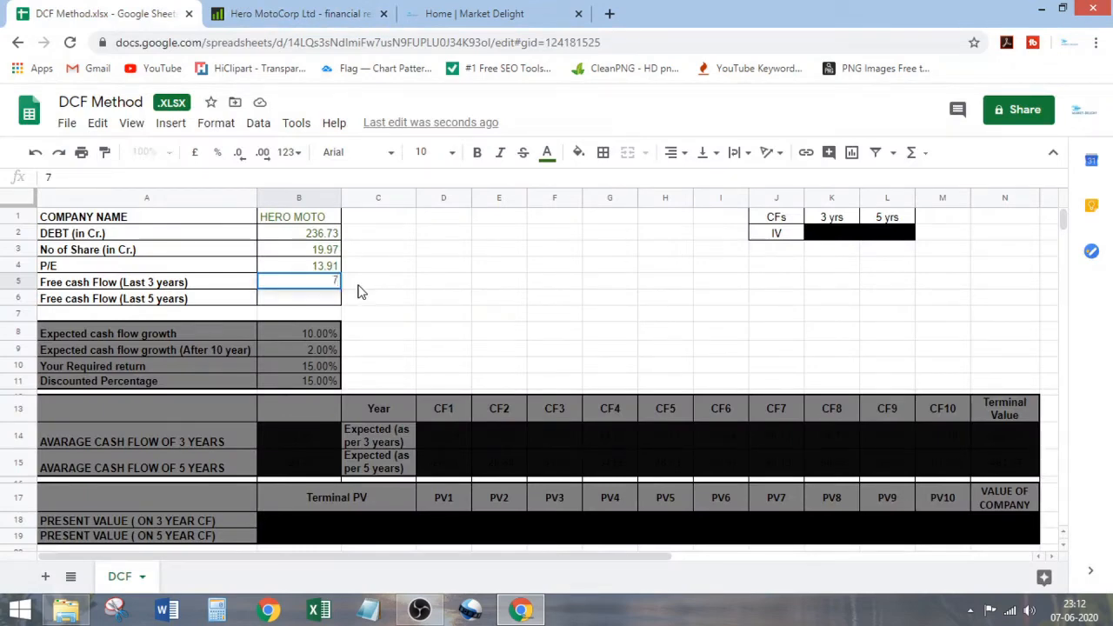
text(261)
key(Return)
Check the 5-year free cash flow on Screener and enter 10311 as Free cash Flow (Last 5 years) in B6 of the DCF sheet.
click(274, 13)
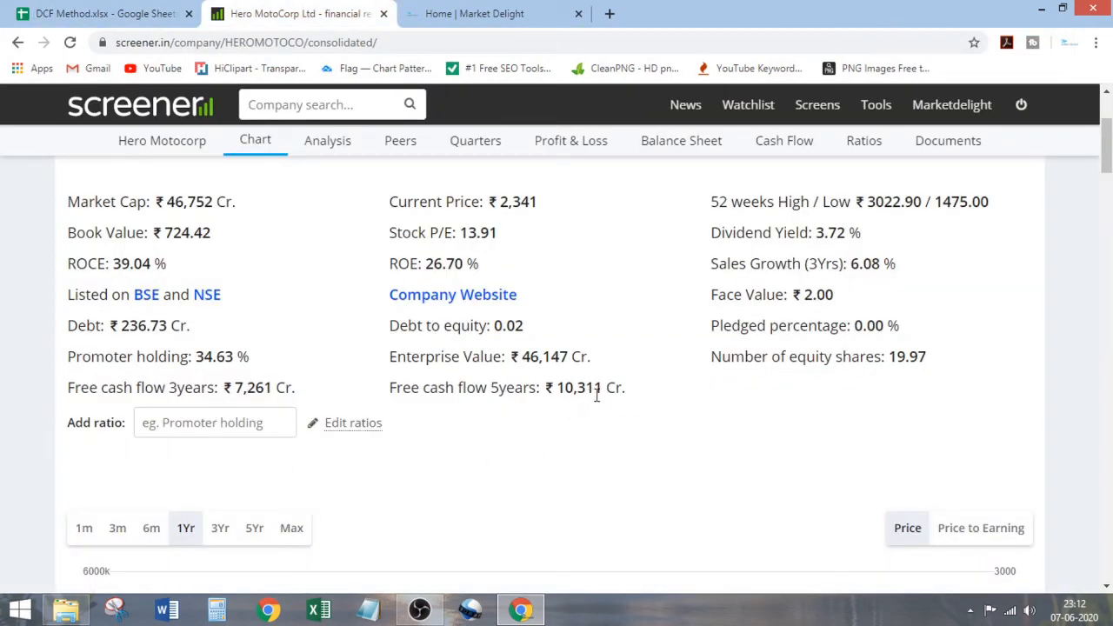
click(100, 13)
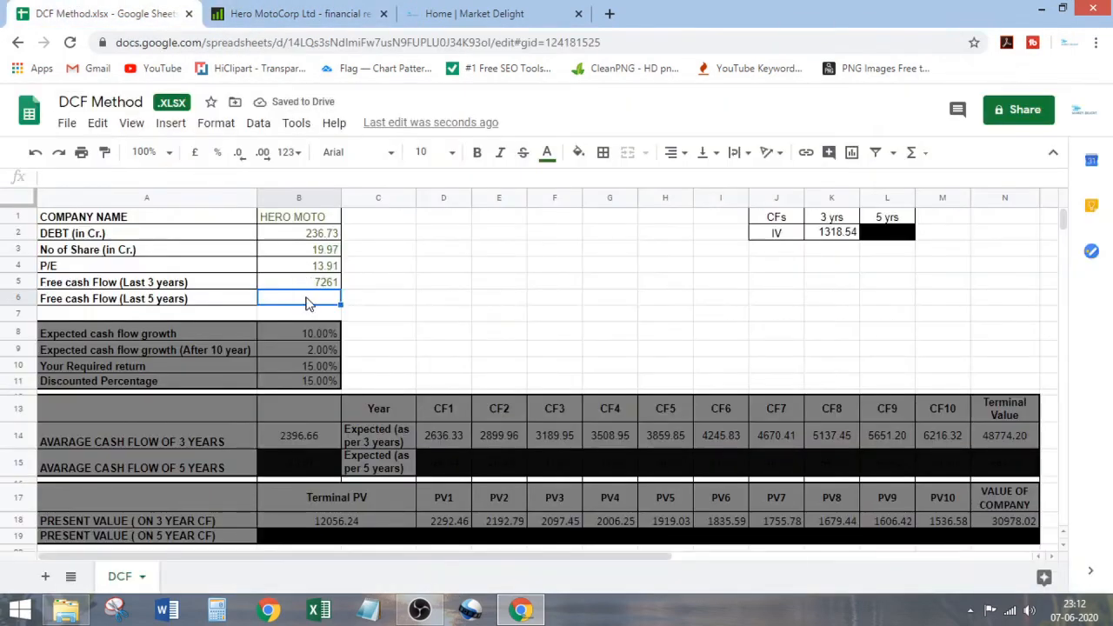
text(10)
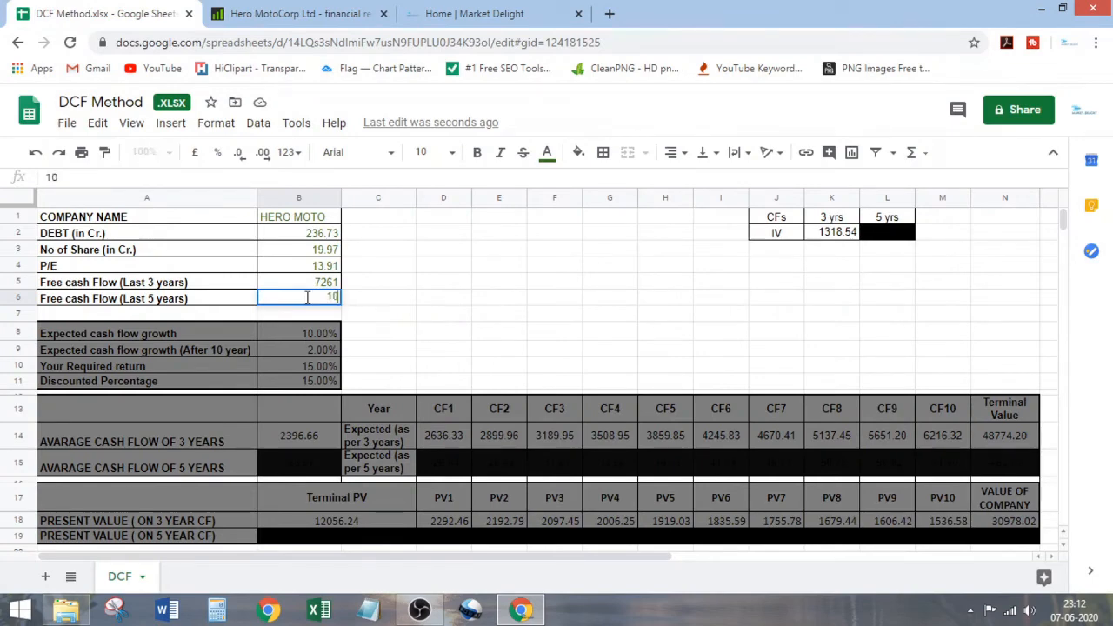
text(311)
key(Return)
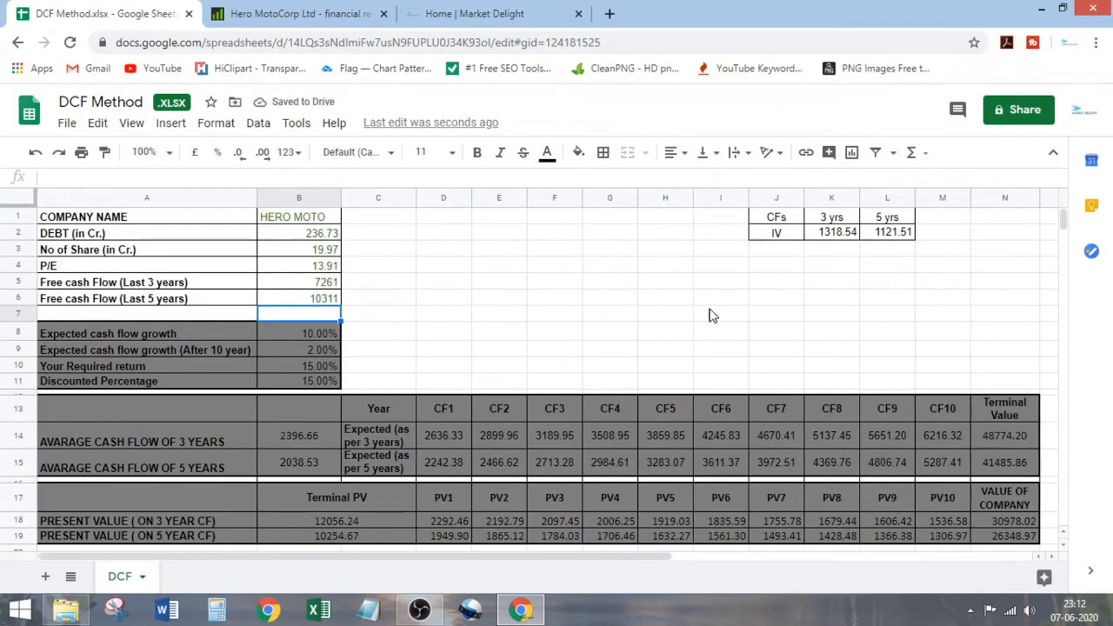
Compare the 3-year and 5-year intrinsic values in the DCF sheet with Hero MotoCorp's current price on Screener.
click(816, 237)
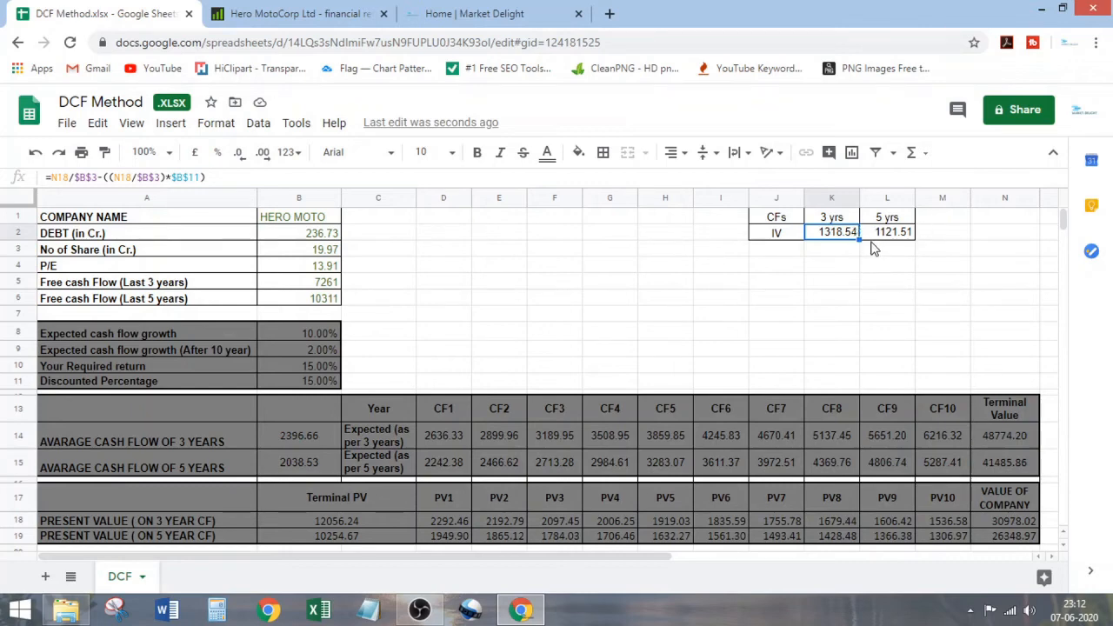
click(281, 7)
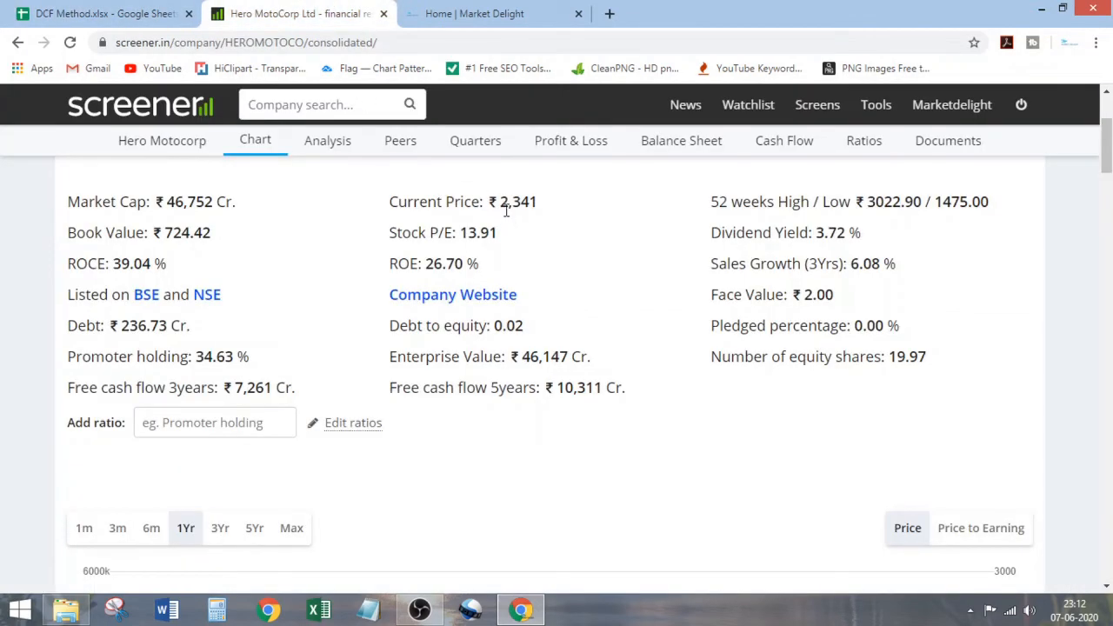
drag(503, 207, 539, 209)
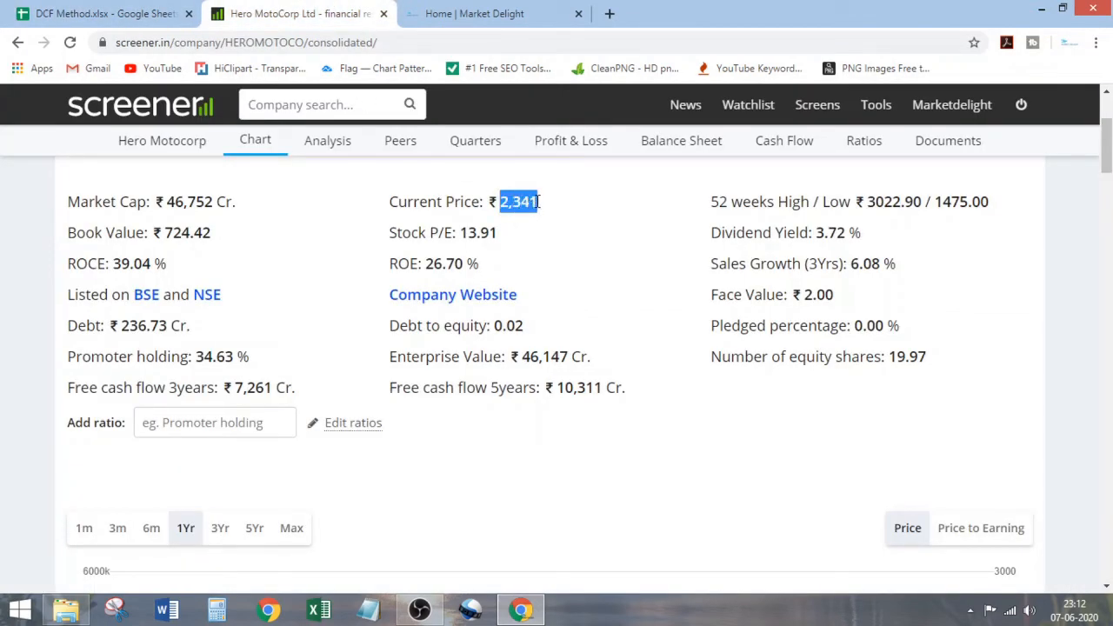
click(537, 209)
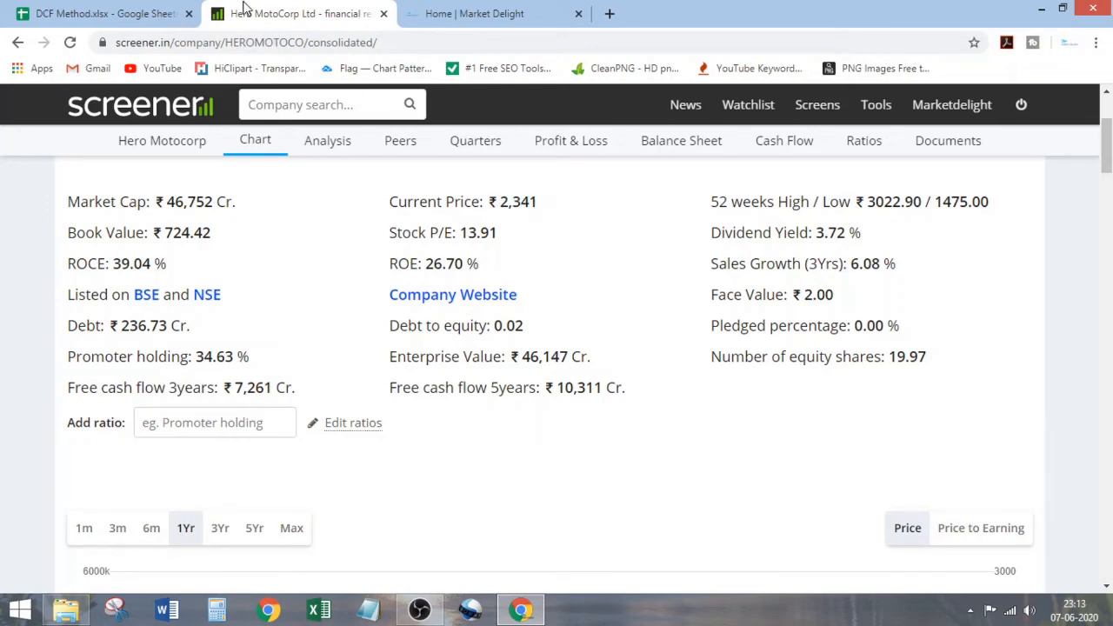
click(159, 8)
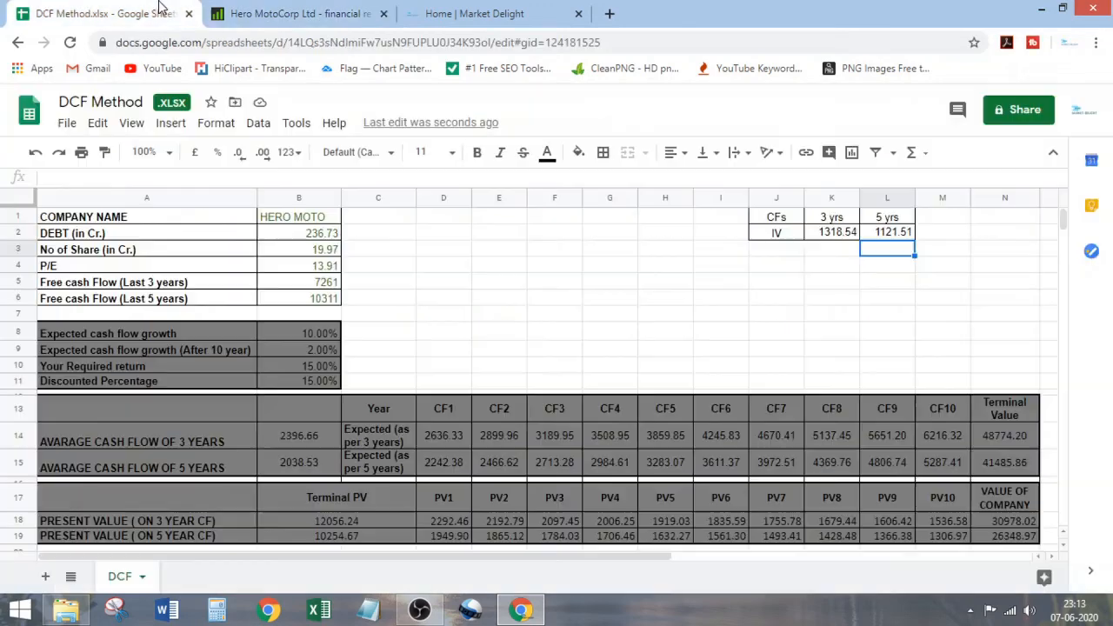
click(260, 7)
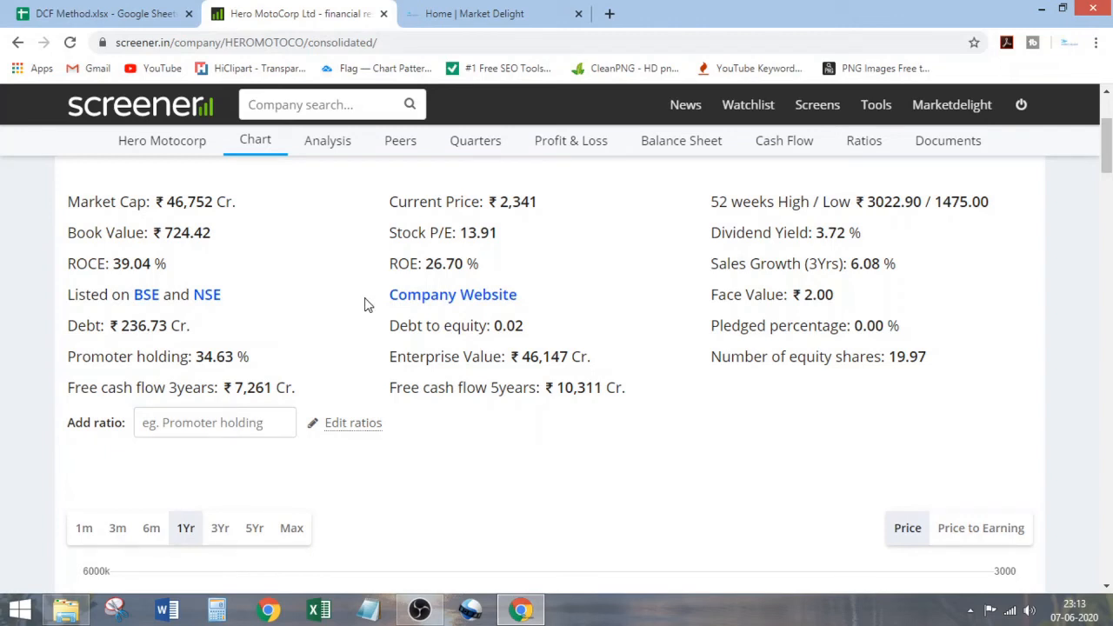
click(166, 11)
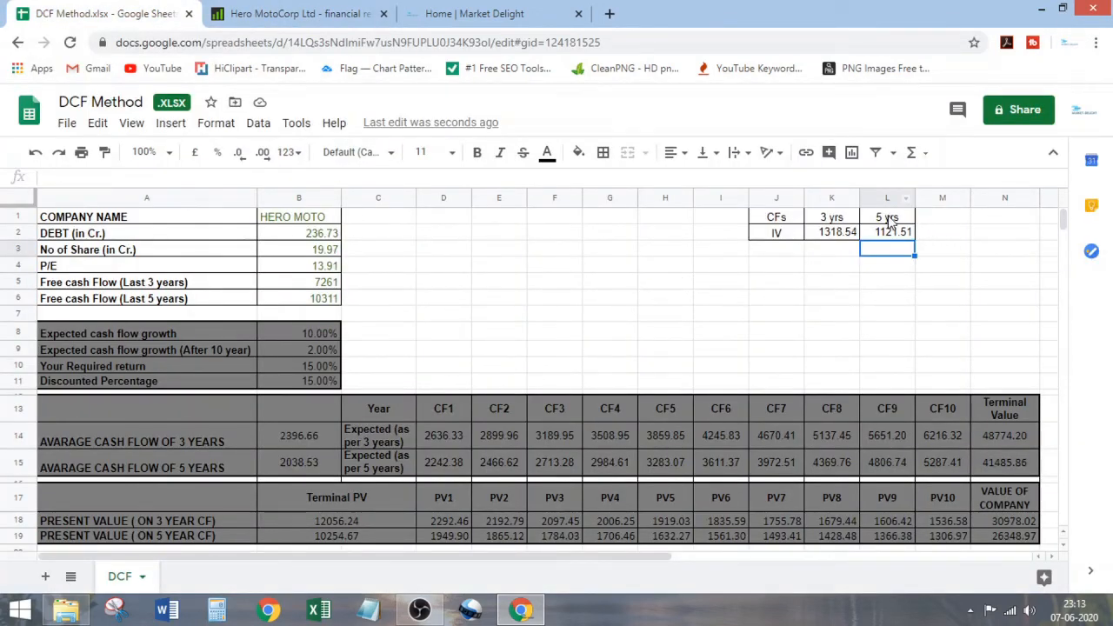
click(826, 238)
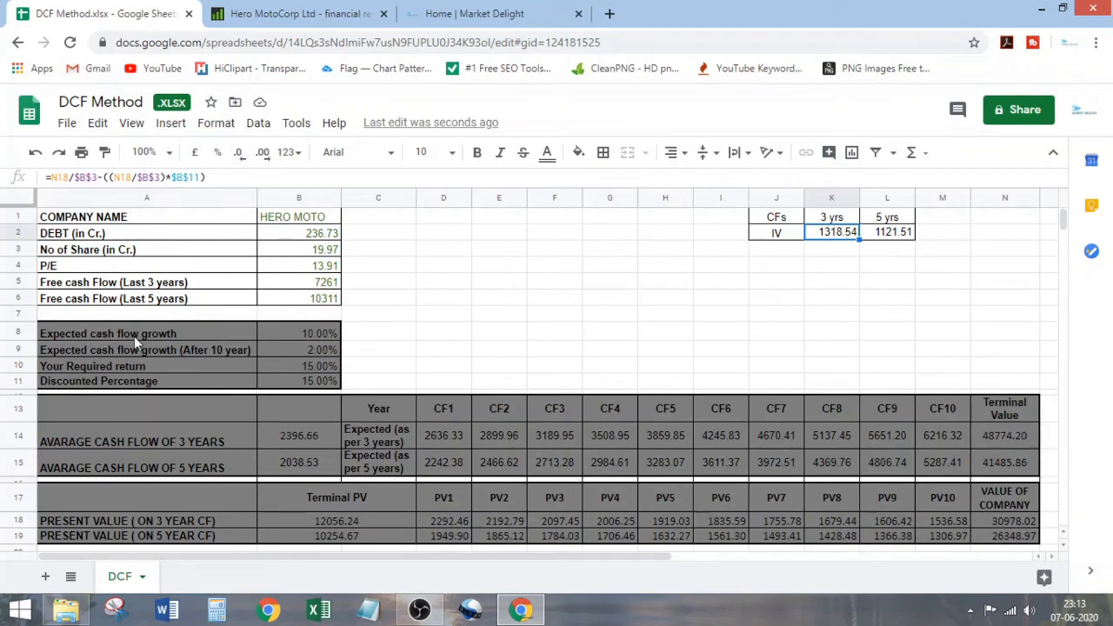
Examine the expected cash flow growth, growth after 10 years, required return and discounted percentage assumptions in B8:B11.
click(287, 332)
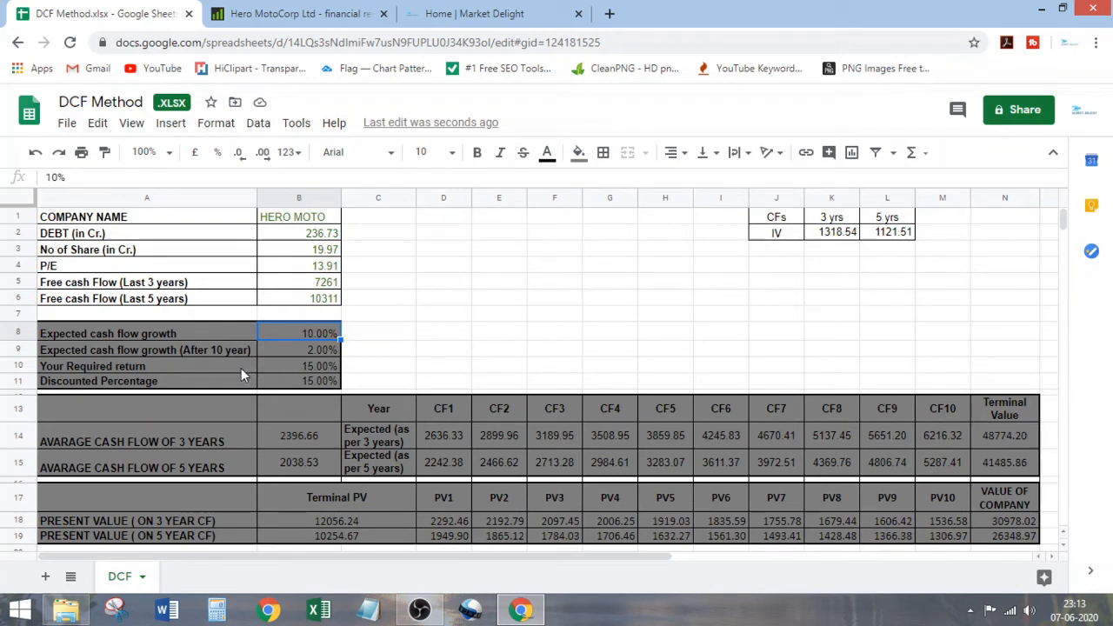
click(281, 370)
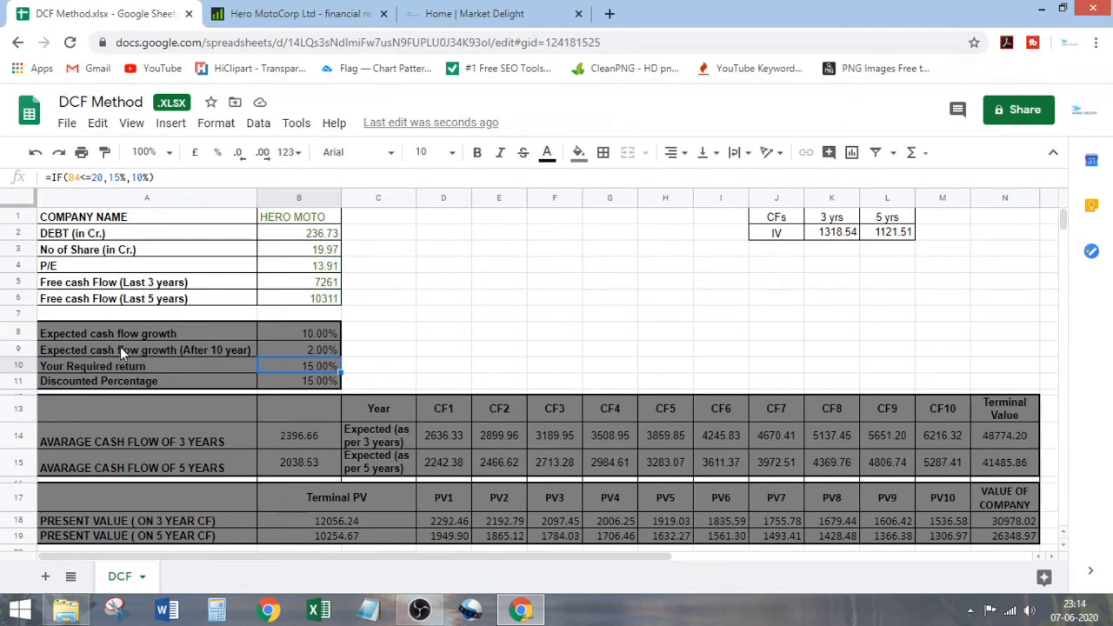
click(196, 356)
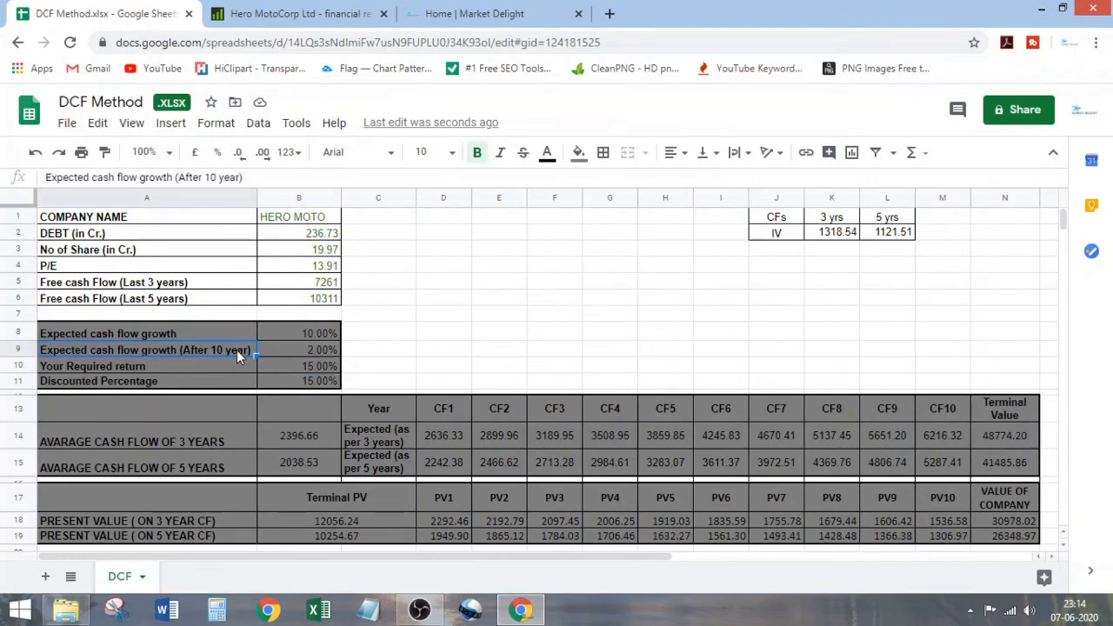
click(293, 350)
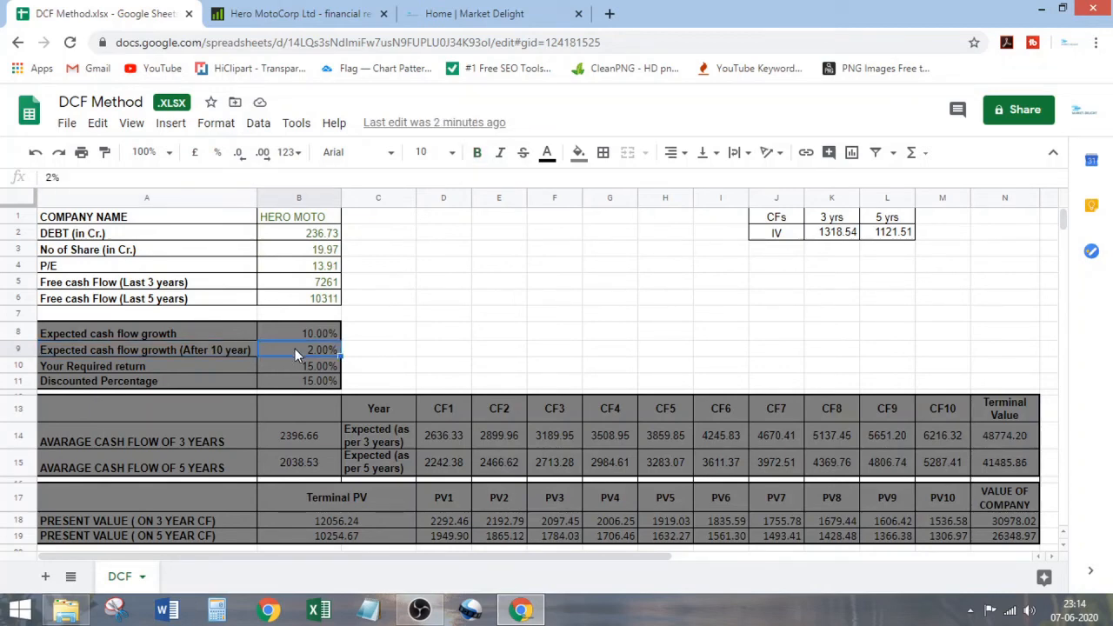
click(209, 380)
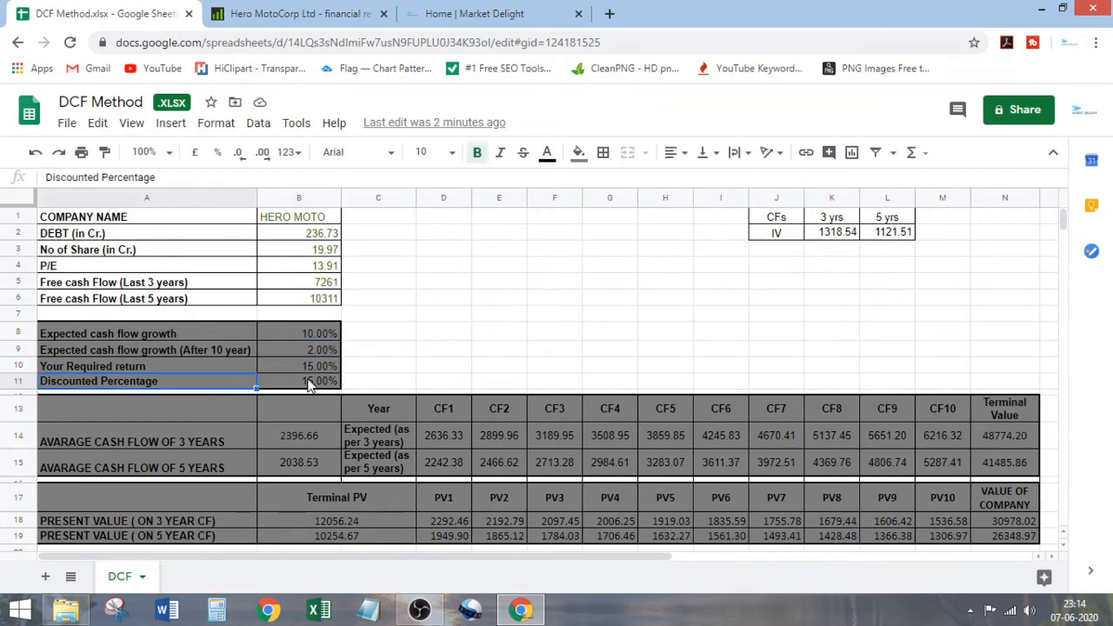
click(309, 383)
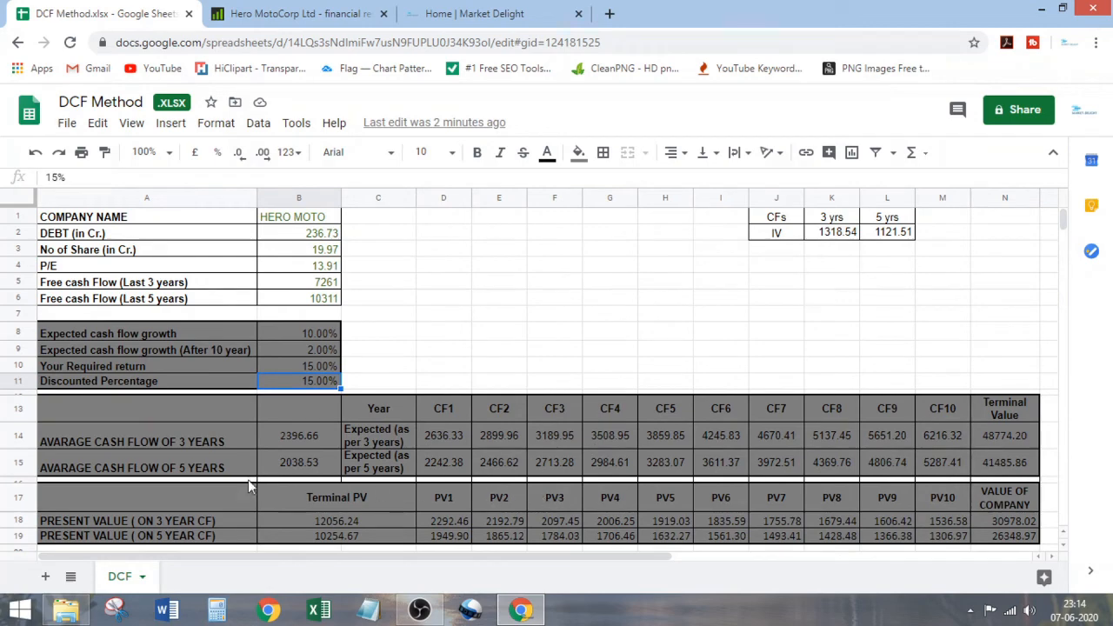
Inspect the 3-year and 5-year average cash flow rows, the CF1 formula and the after-10-year growth rate used in the projection.
click(205, 439)
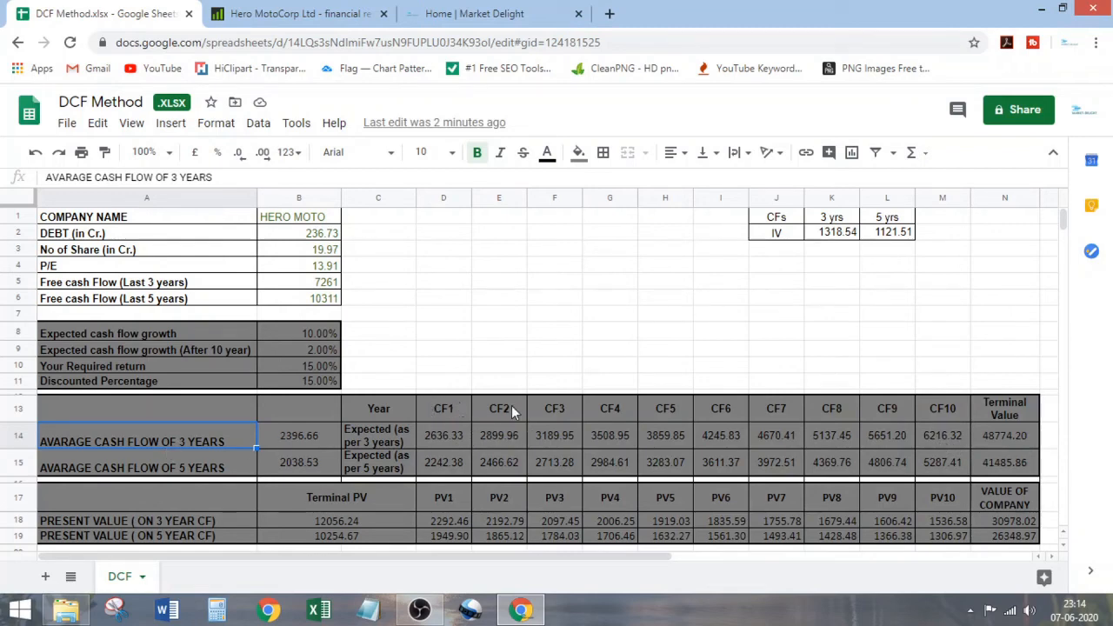
click(447, 434)
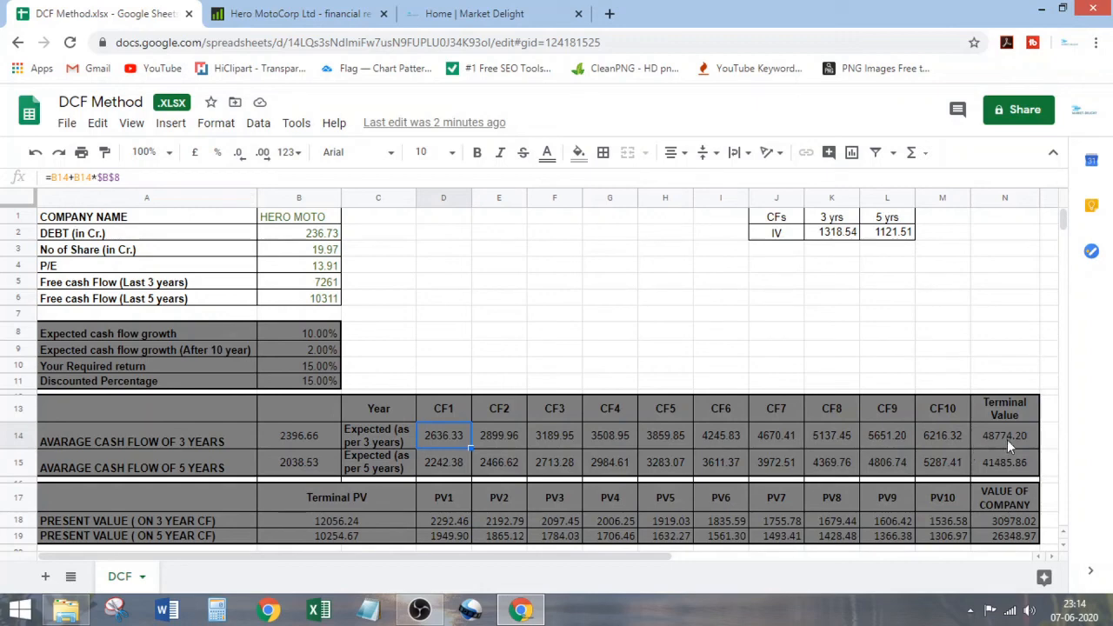
click(211, 349)
click(284, 350)
click(228, 347)
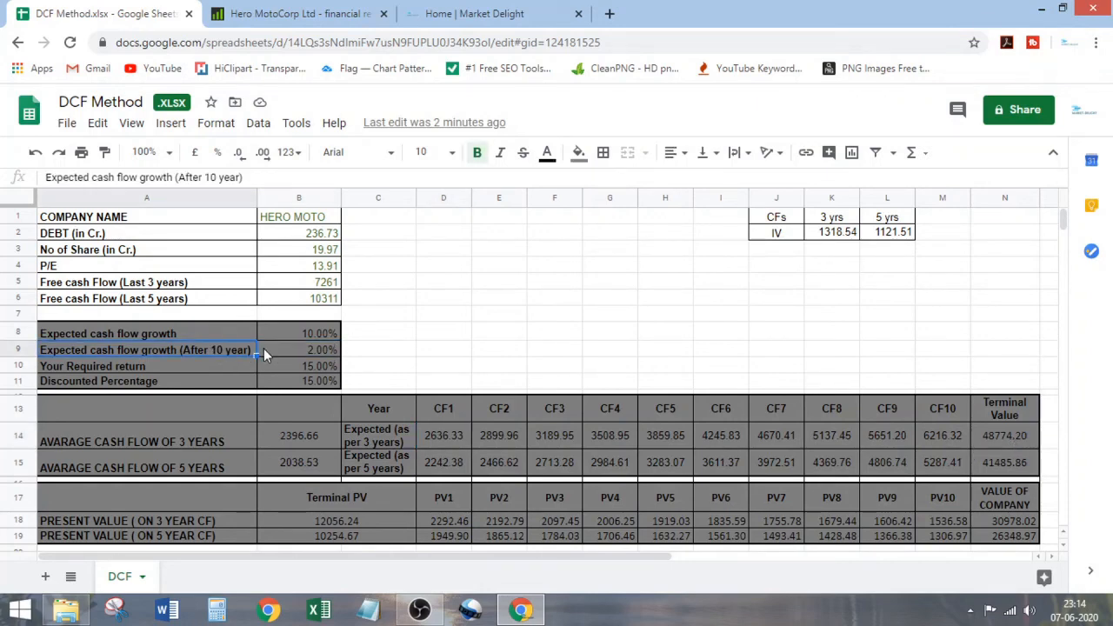
click(263, 348)
click(187, 443)
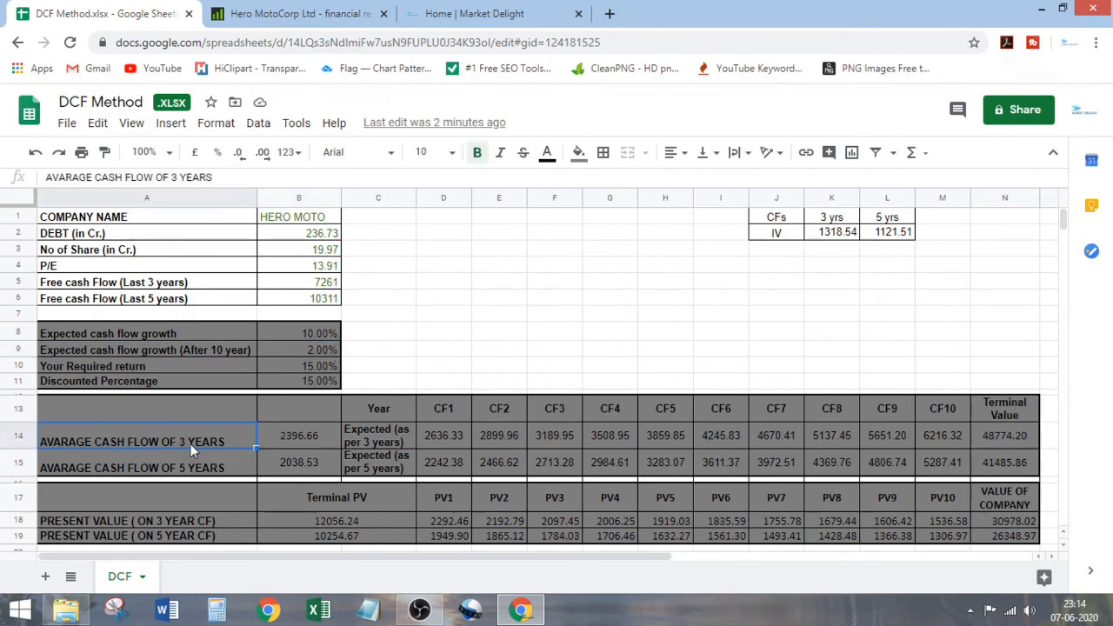
click(201, 470)
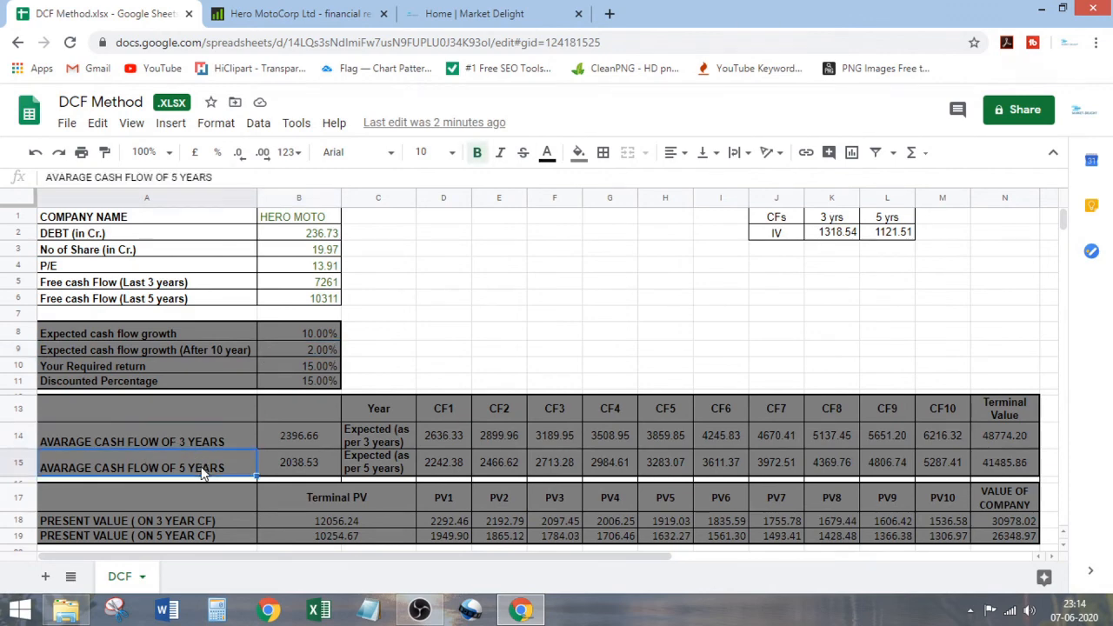
Trace the 3-year present value row from PV1 through the company value and number of shares to the intrinsic value in K2.
click(150, 519)
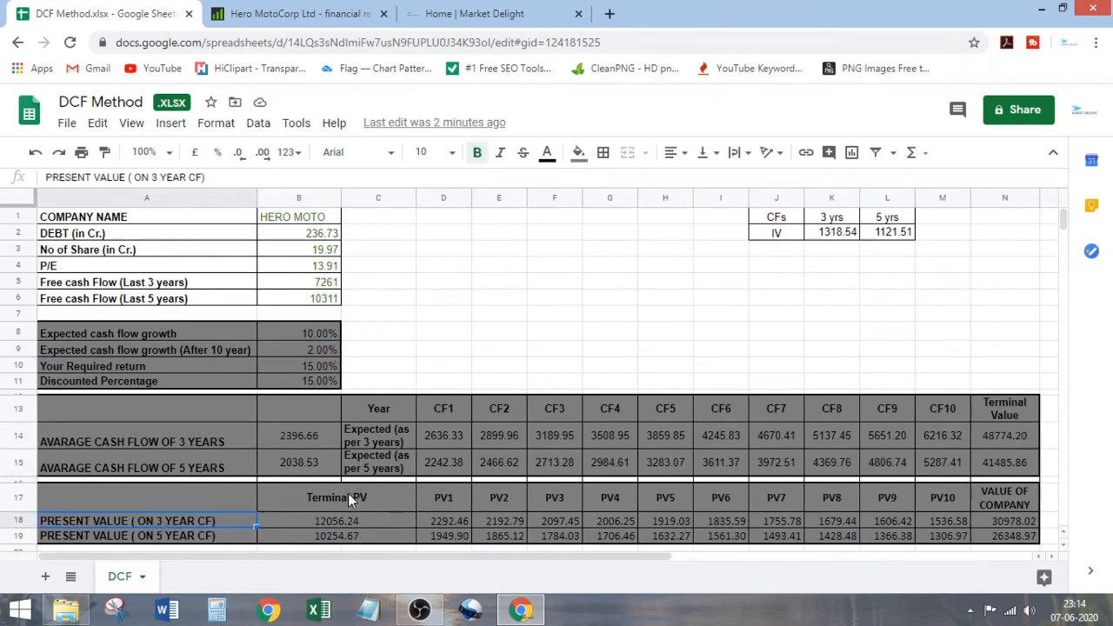
click(439, 519)
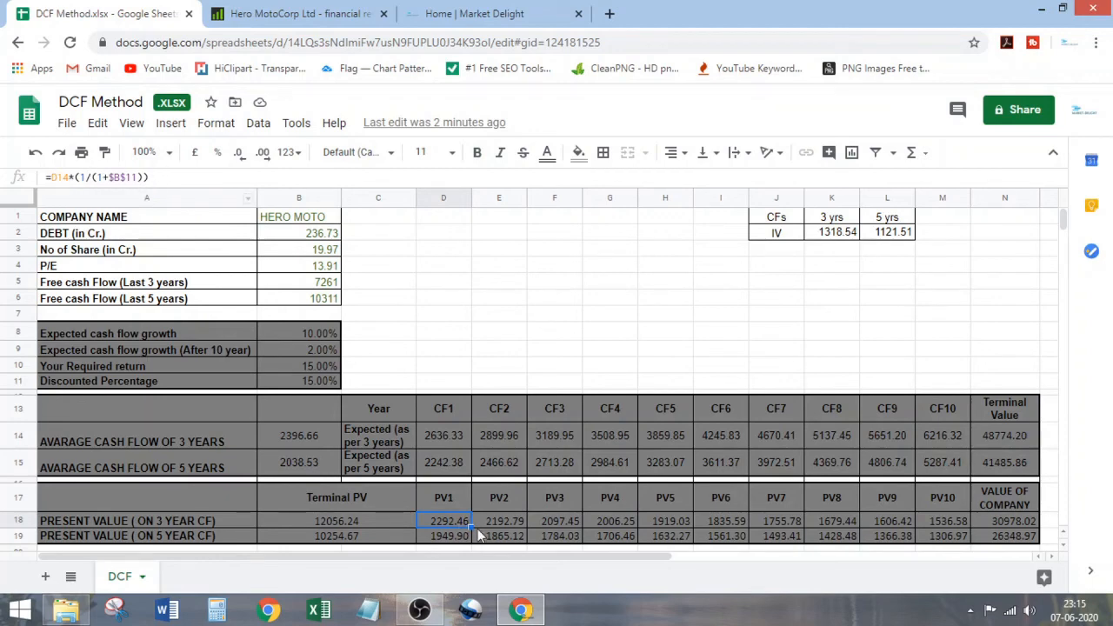
click(1007, 521)
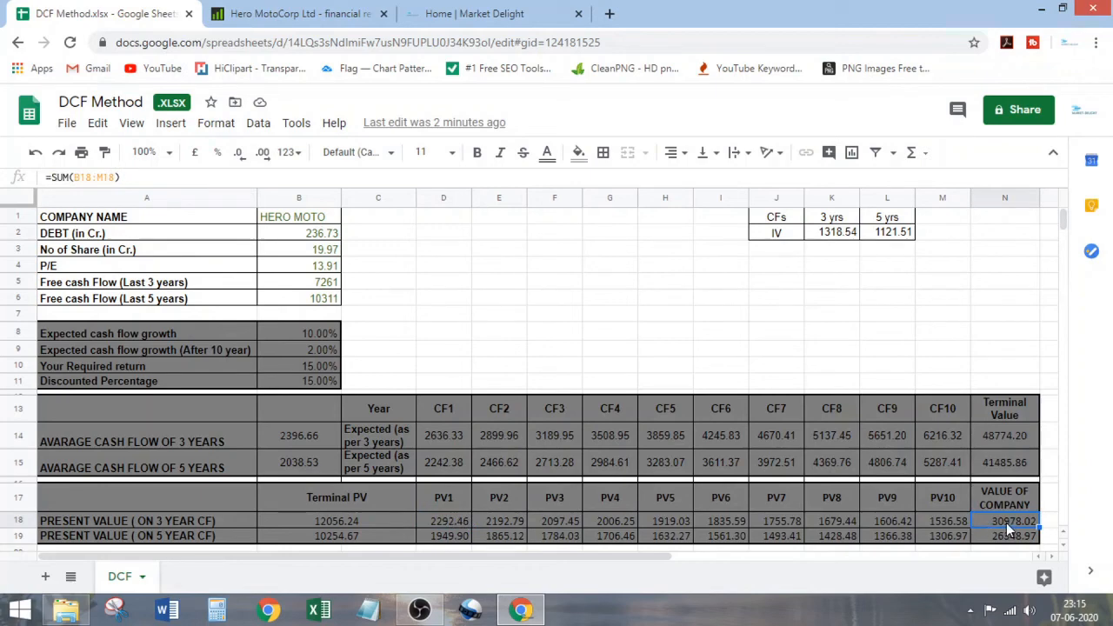
click(296, 254)
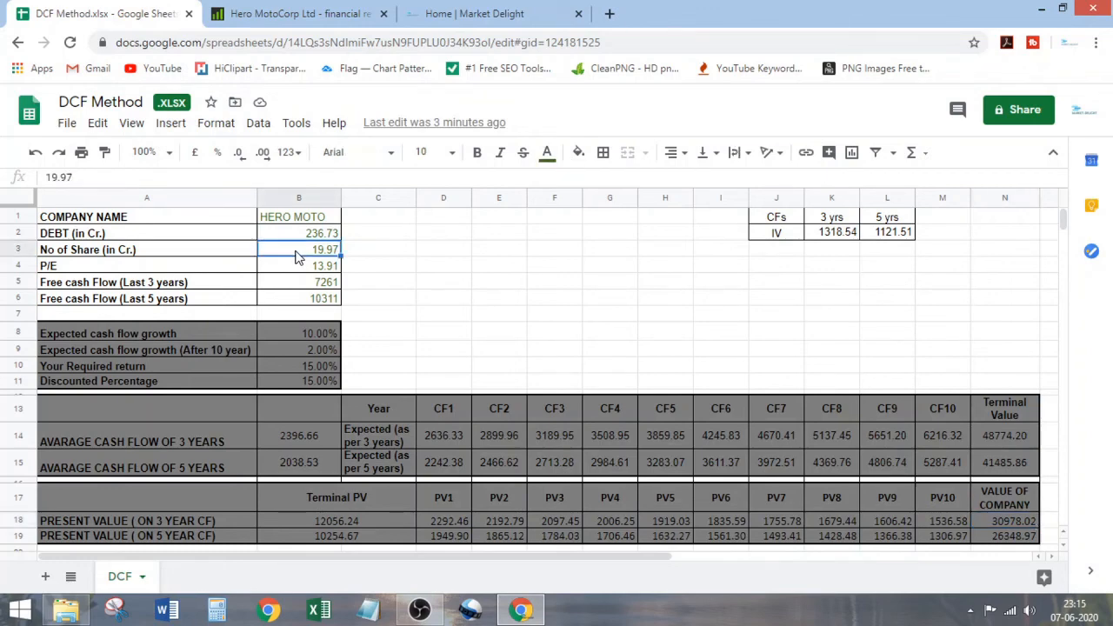
click(849, 240)
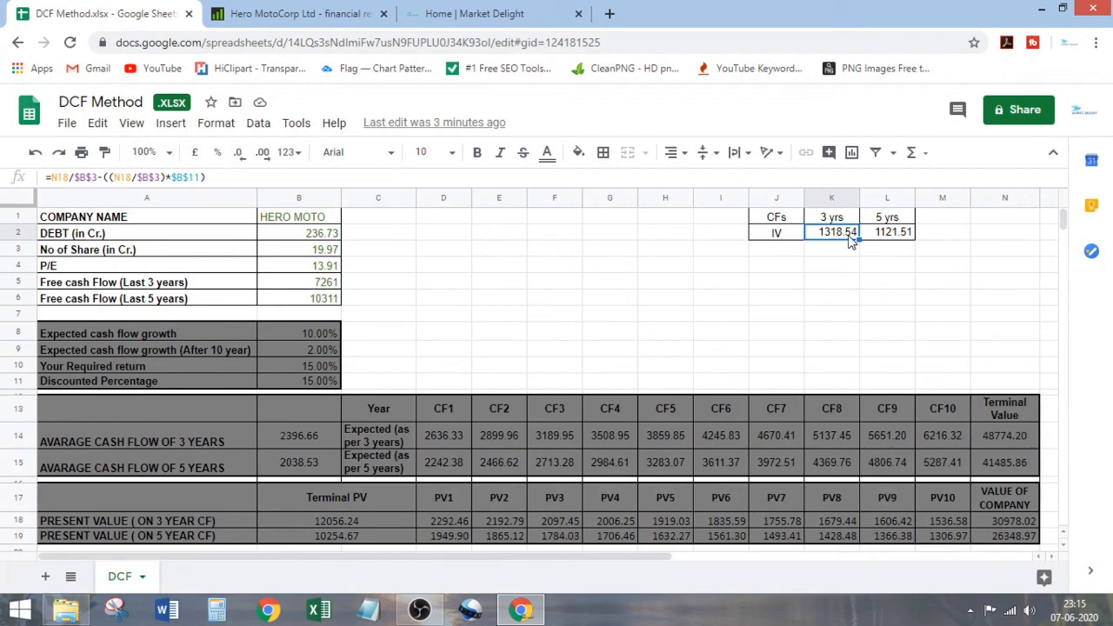
Check the 3-year and 5-year intrinsic values in K2 and L2 against their free cash flow inputs in B5 and B6.
click(266, 286)
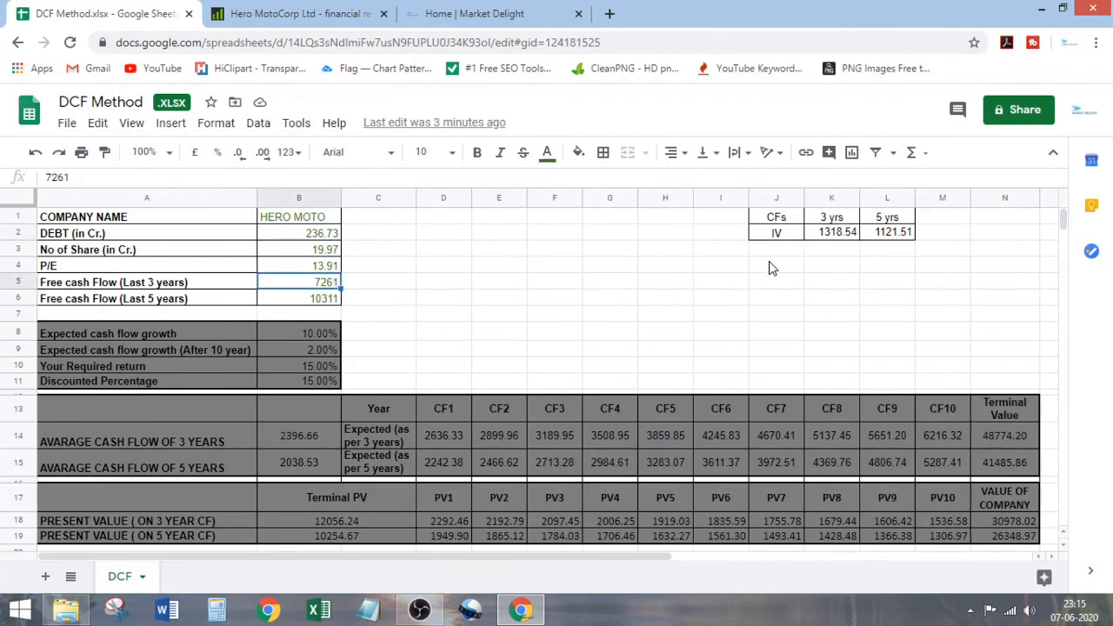
click(848, 240)
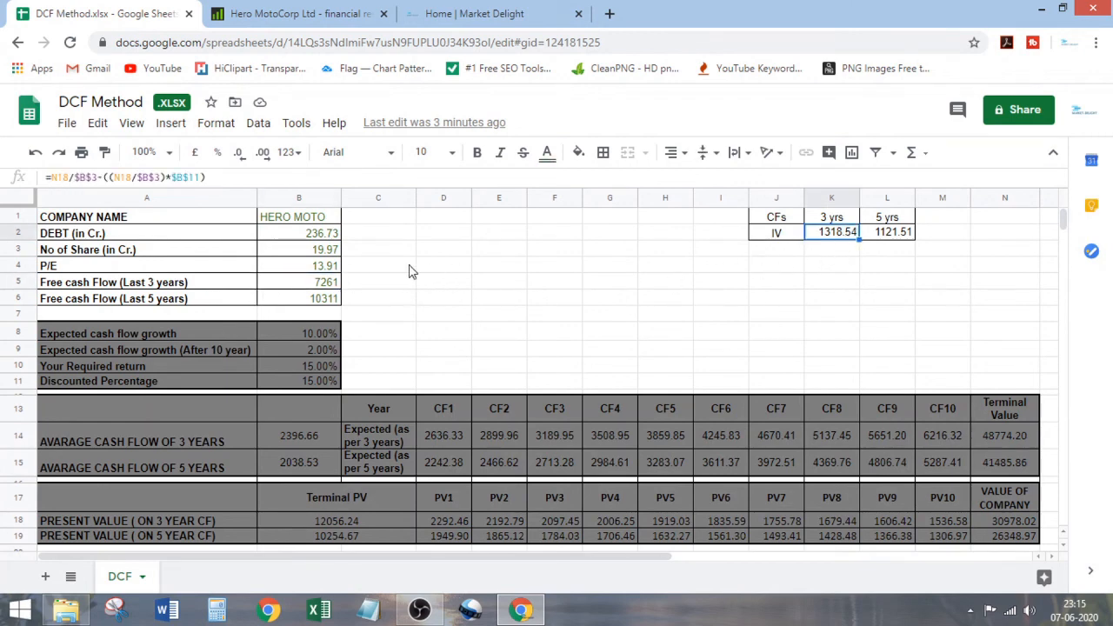
click(323, 300)
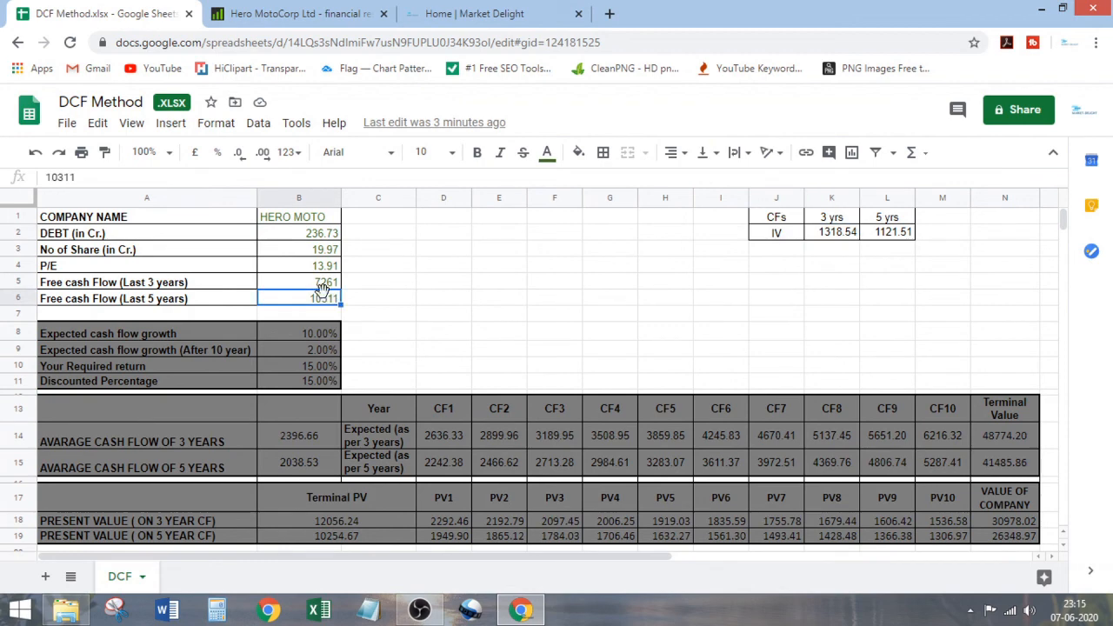
click(886, 242)
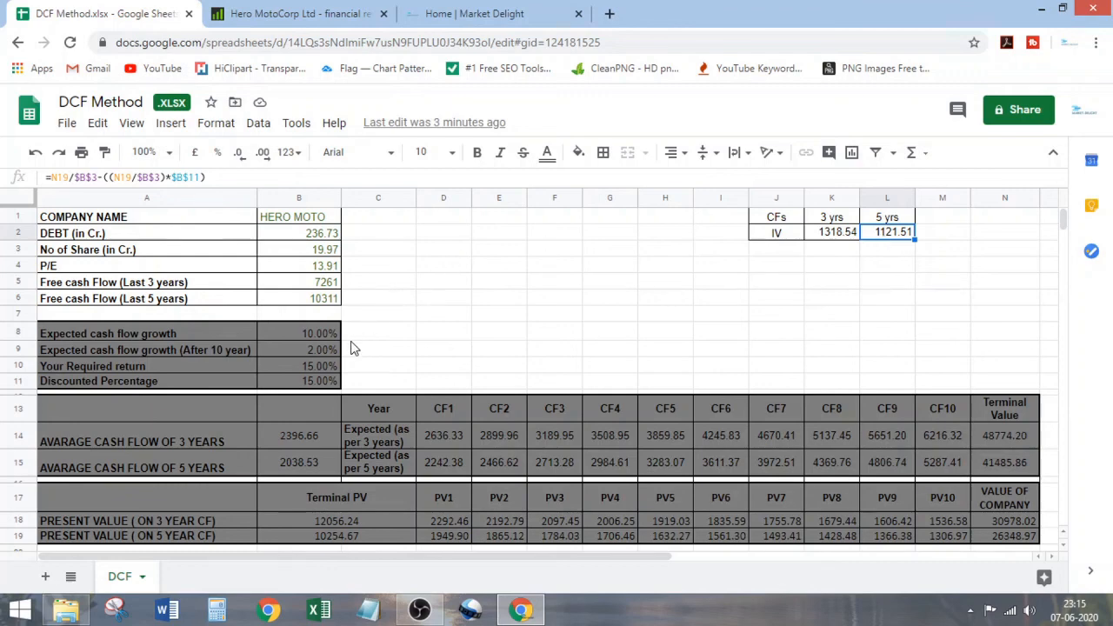
click(205, 284)
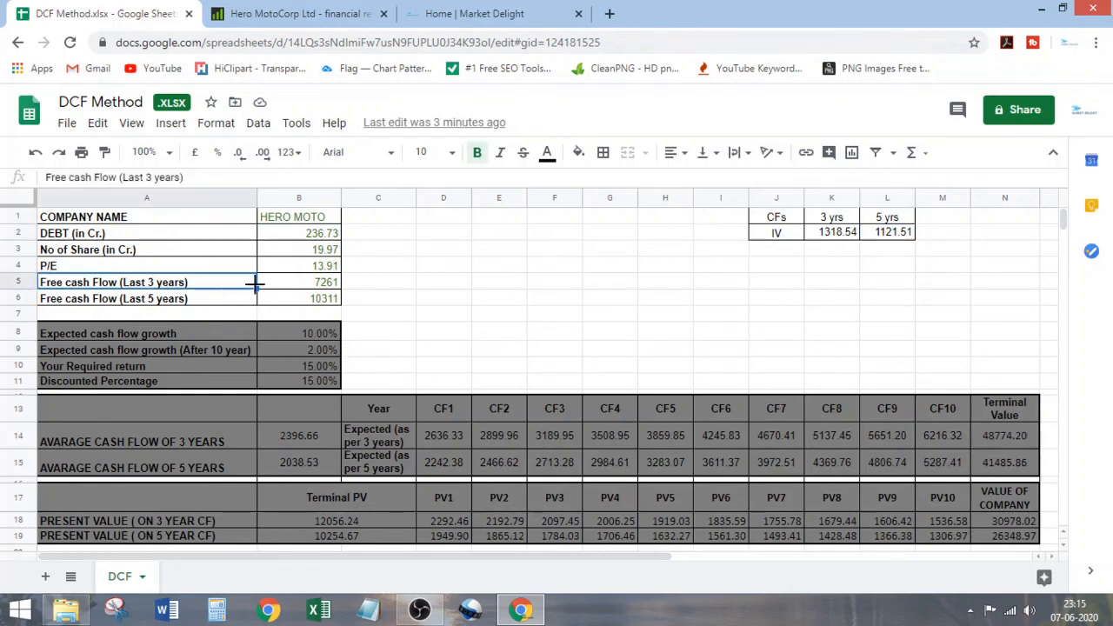
click(320, 298)
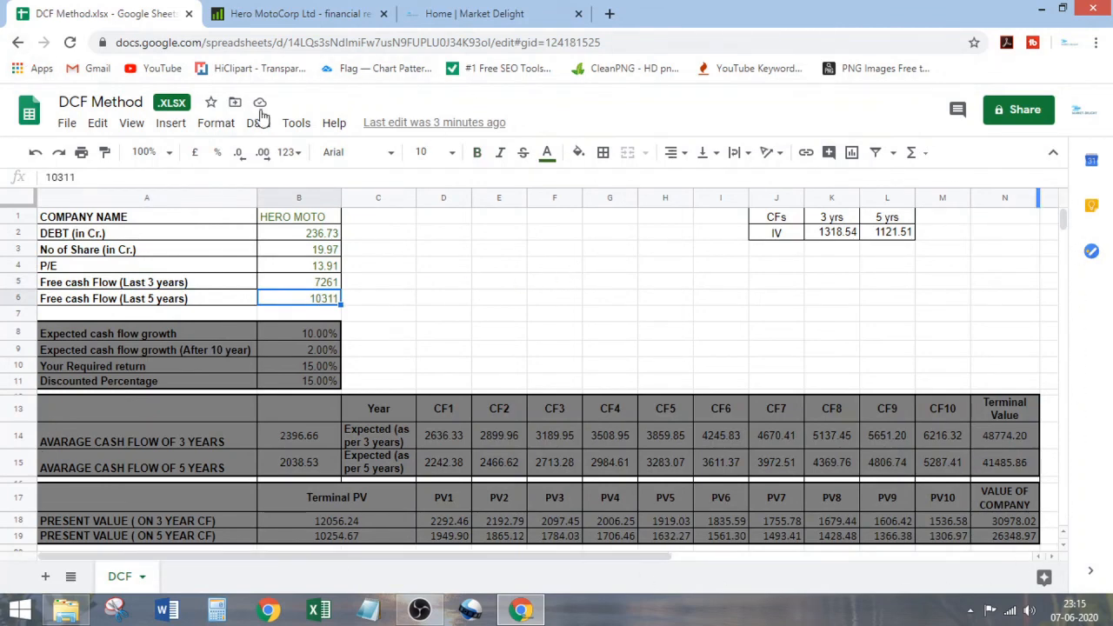
View the DCF Excel sheet download on the Market Delight home page and return to the DCF Method spreadsheet.
click(447, 13)
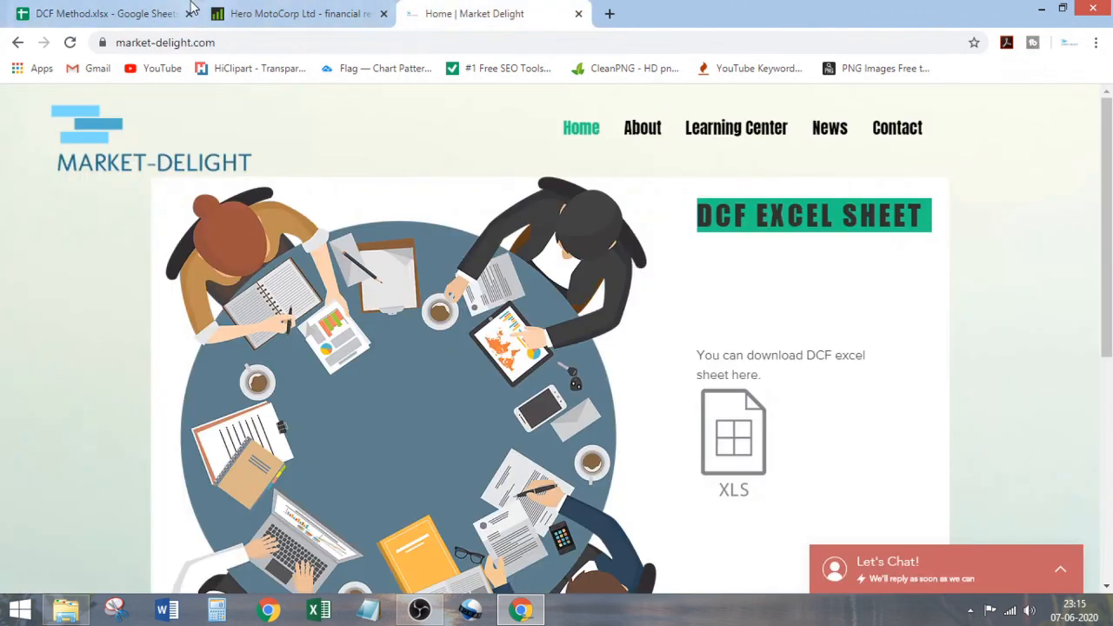
click(136, 9)
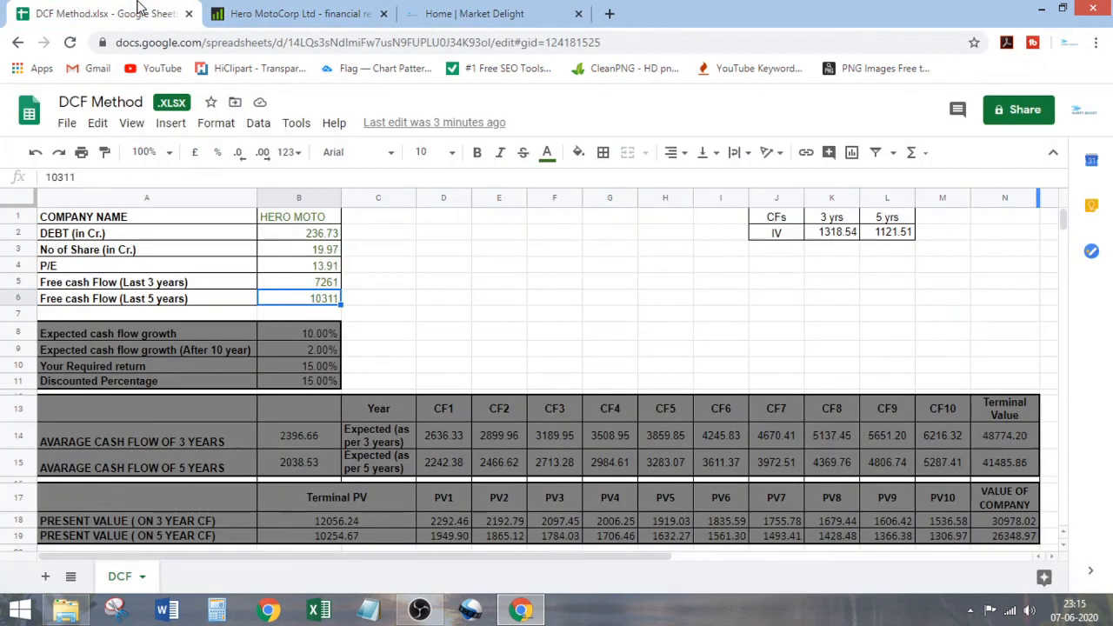